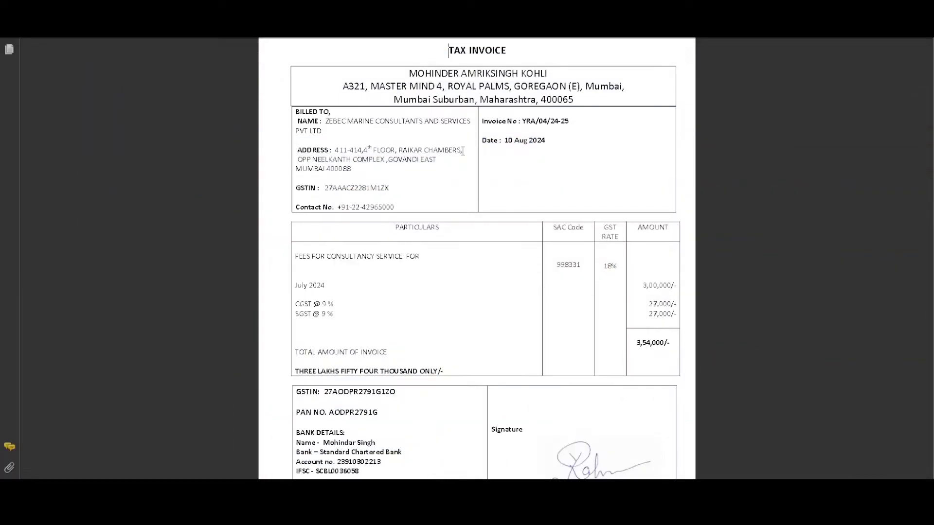
# - Review the invoice's date 10 Aug 2024, the billed company's GSTIN and name, and the CGST/SGST lines
pyautogui.moveTo(503, 141); pyautogui.dragTo(545, 141)
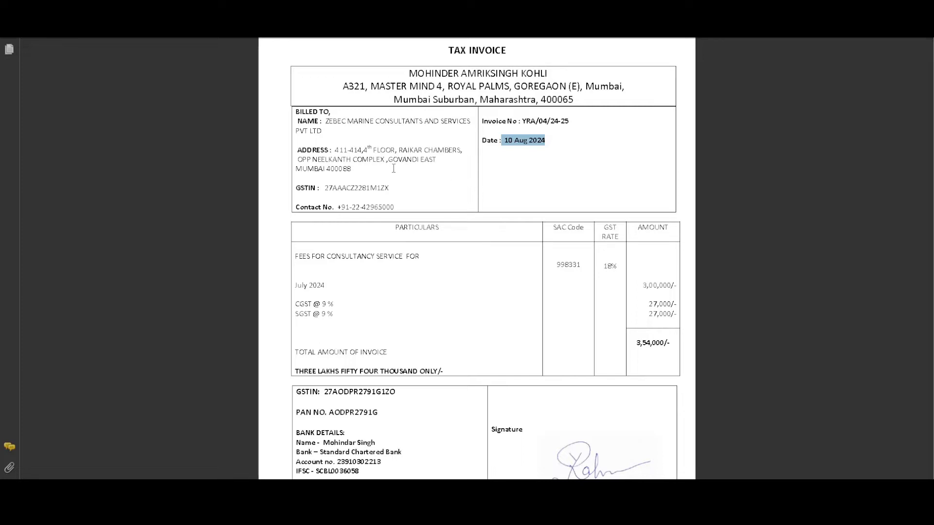
pyautogui.moveTo(325, 189); pyautogui.dragTo(389, 189)
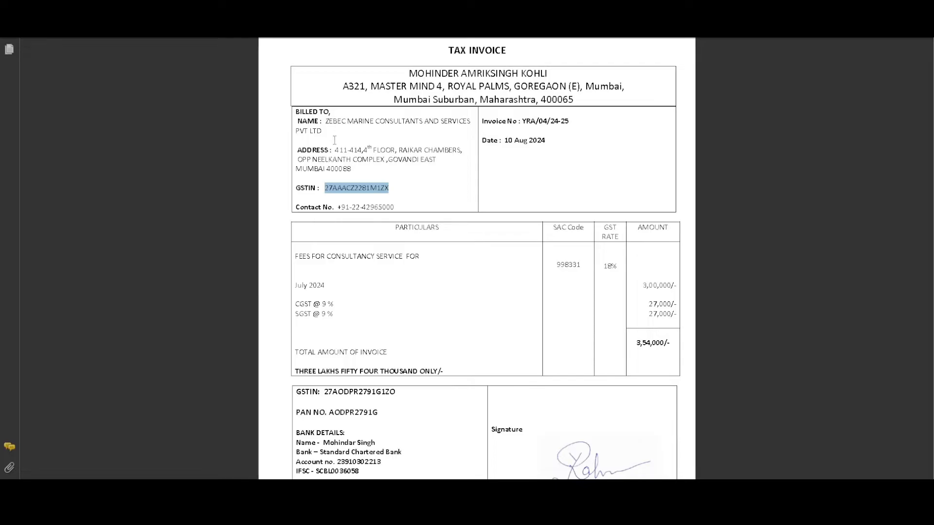
pyautogui.moveTo(326, 122)
pyautogui.mouseDown()
pyautogui.moveTo(470, 123)
pyautogui.moveTo(331, 124)
pyautogui.moveTo(323, 137)
pyautogui.mouseUp()
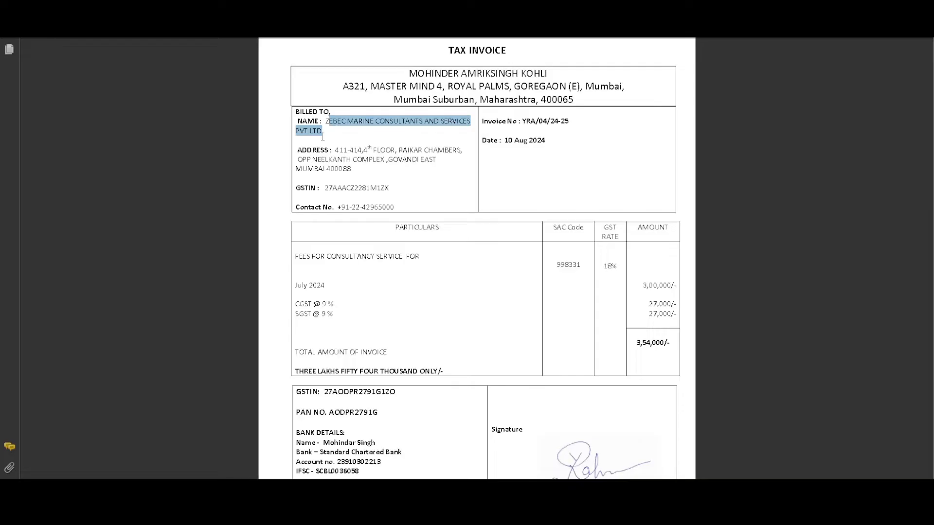
pyautogui.moveTo(323, 137); pyautogui.dragTo(321, 137)
pyautogui.moveTo(297, 304); pyautogui.dragTo(320, 315)
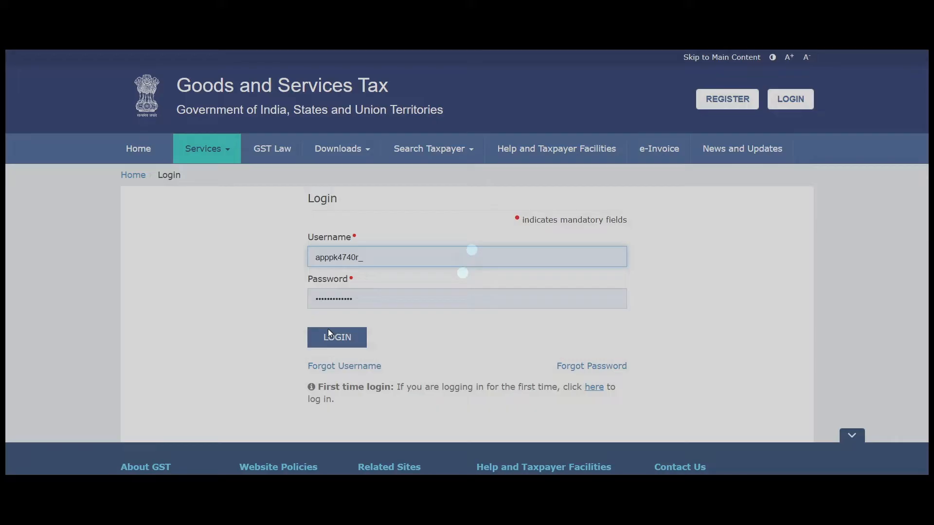
# - Log in to the taxpayer account with the CAPTCHA and dismiss the reminder prompt
pyautogui.click(327, 336)
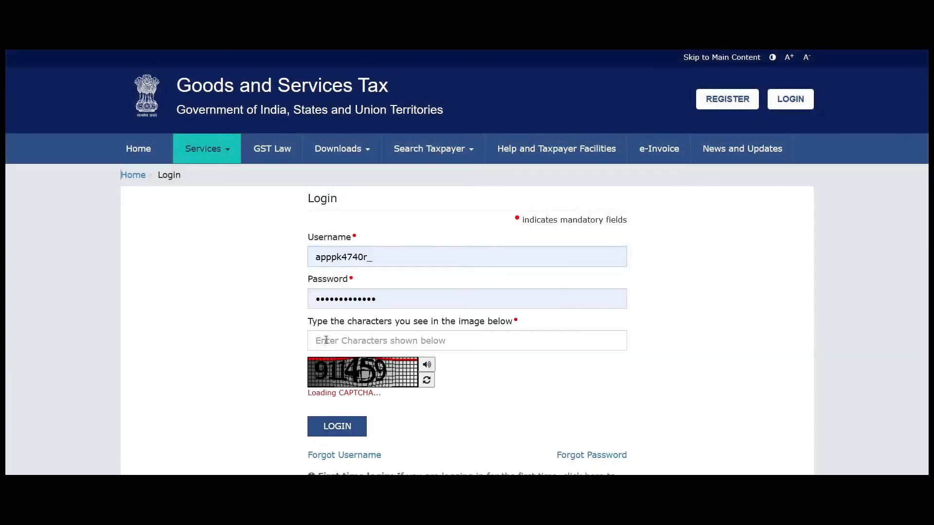
pyautogui.click(337, 340)
pyautogui.write('911459')
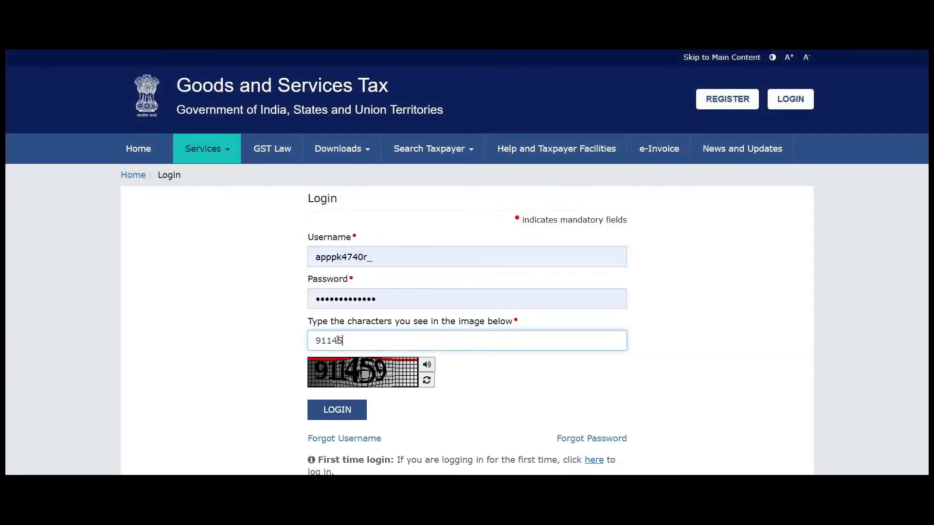
pyautogui.press('Return')
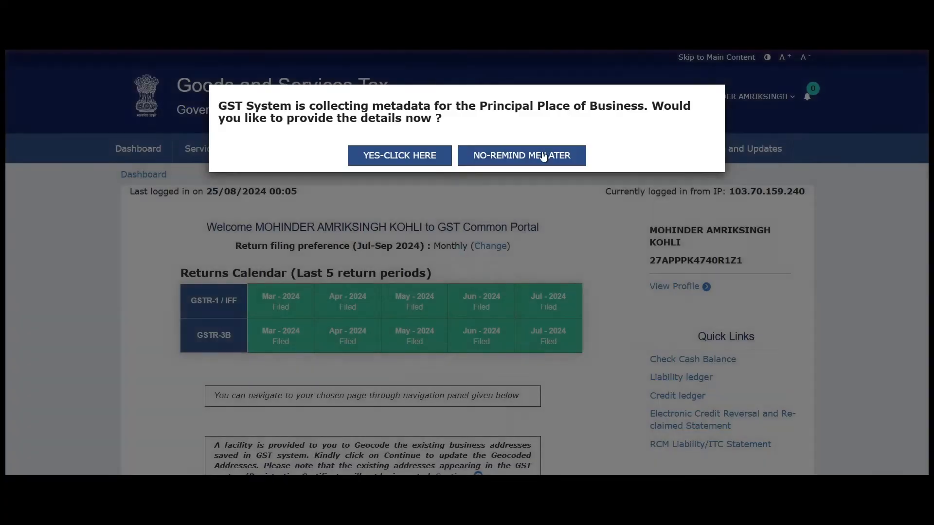
pyautogui.click(543, 156)
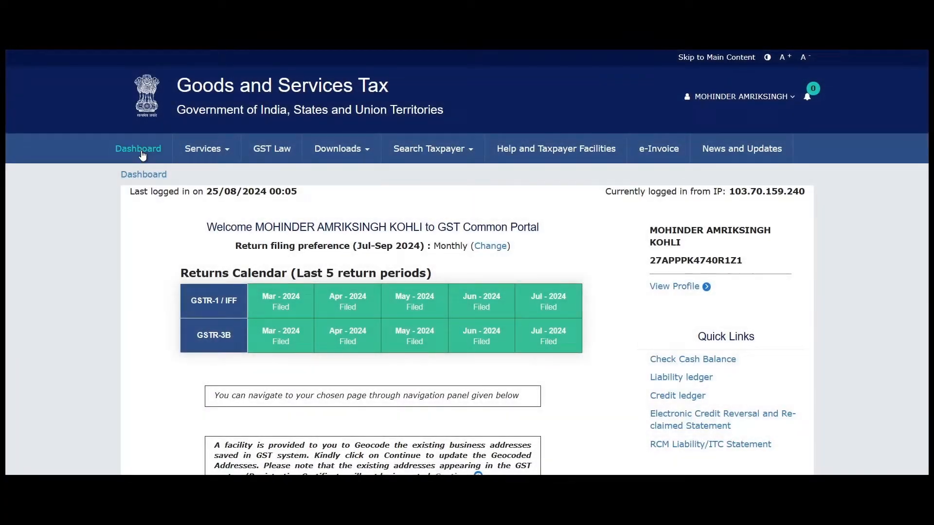
# - Open the File Returns page from the Dashboard
pyautogui.click(142, 155)
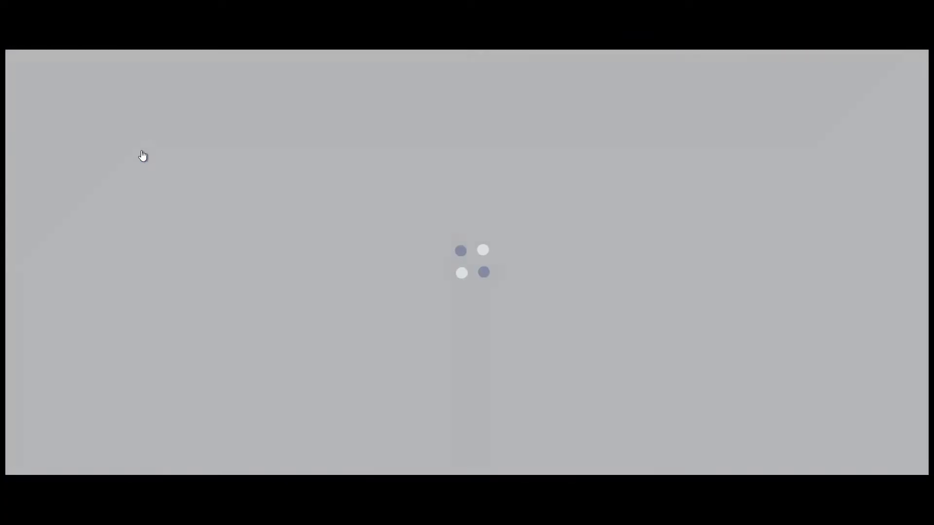
pyautogui.scroll(-2, 296, 187)
pyautogui.scroll(-2, 297, 186)
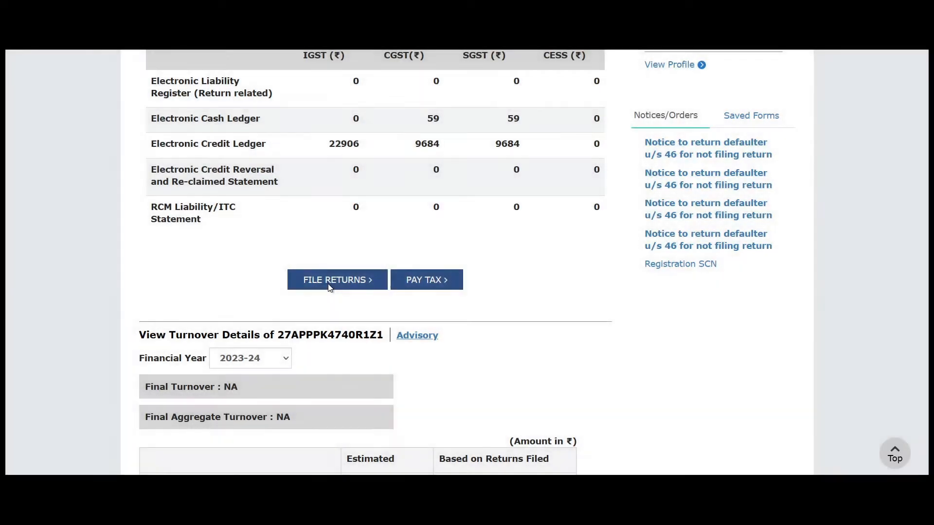
pyautogui.click(329, 285)
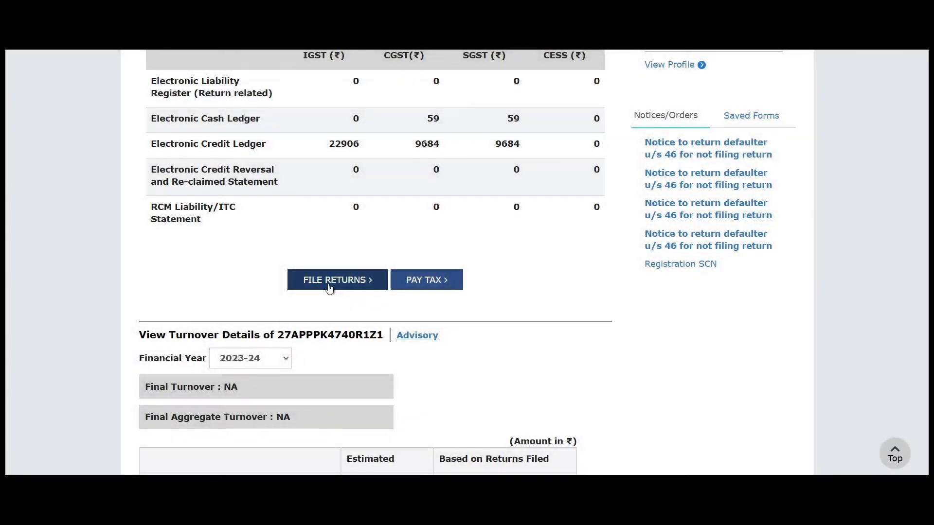
pyautogui.click(328, 285)
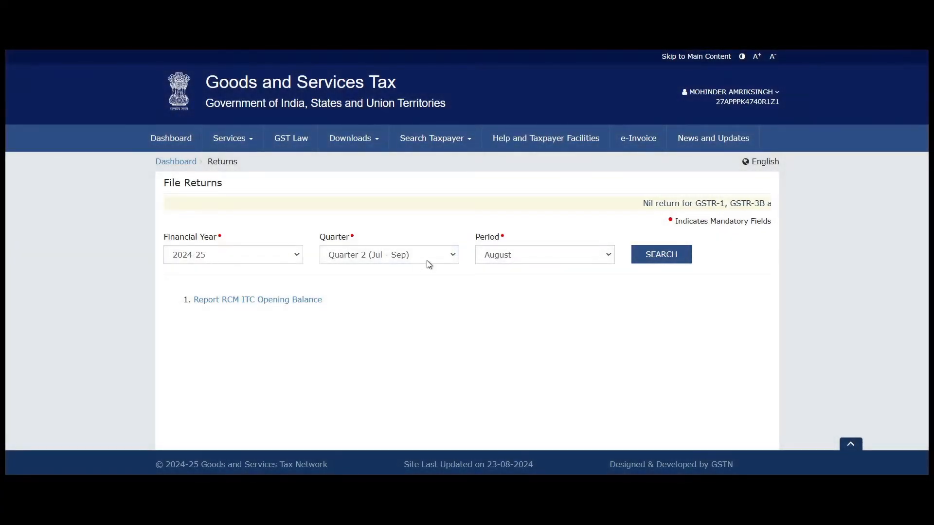
# - Search returns for 2024-25, Quarter 2, period August, showing GSTR-1 as Ready to File
pyautogui.click(535, 257)
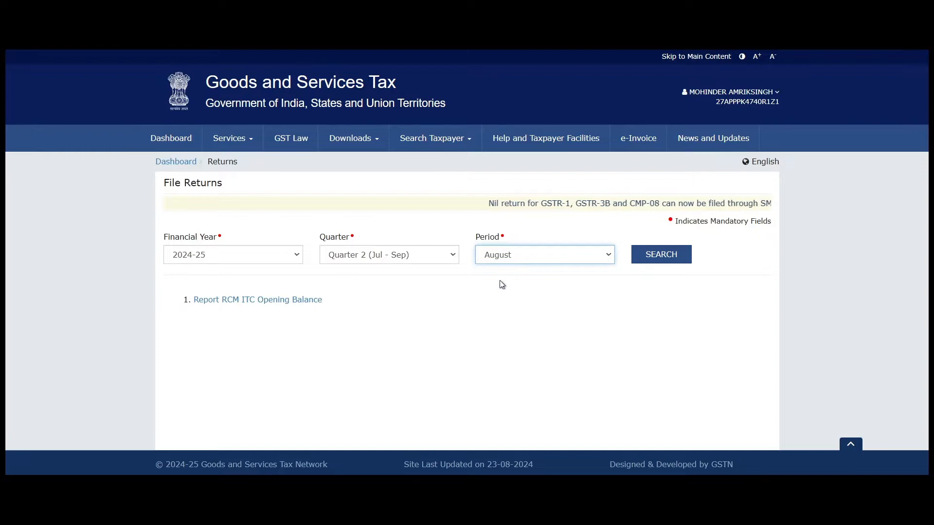
pyautogui.click(662, 256)
pyautogui.scroll(-3, 177, 224)
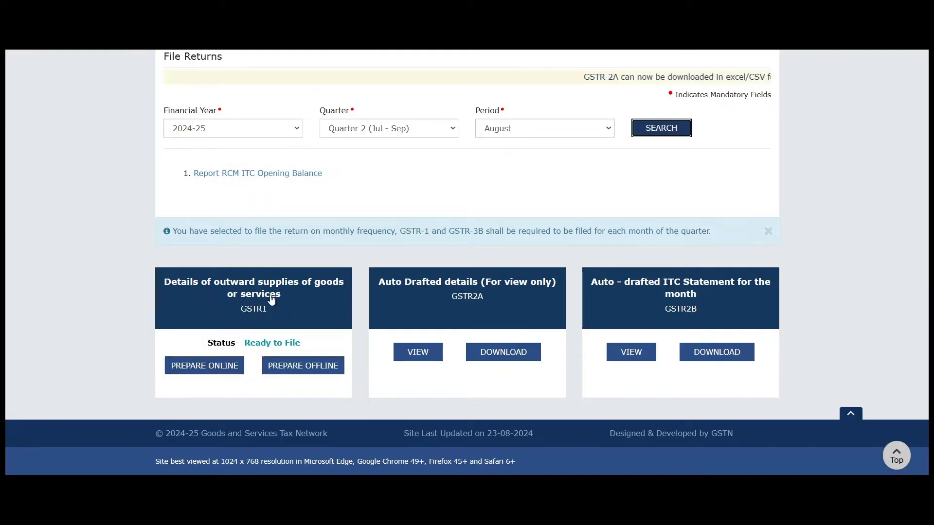
# - Open the August GSTR-1 'Details of outward supplies' return and view its record tiles, all at 0
pyautogui.click(270, 295)
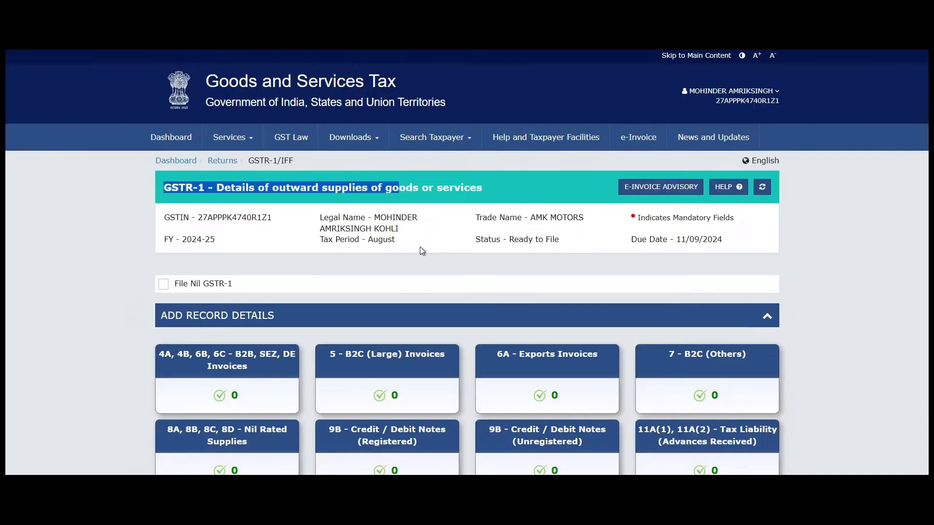
pyautogui.scroll(-4, 420, 246)
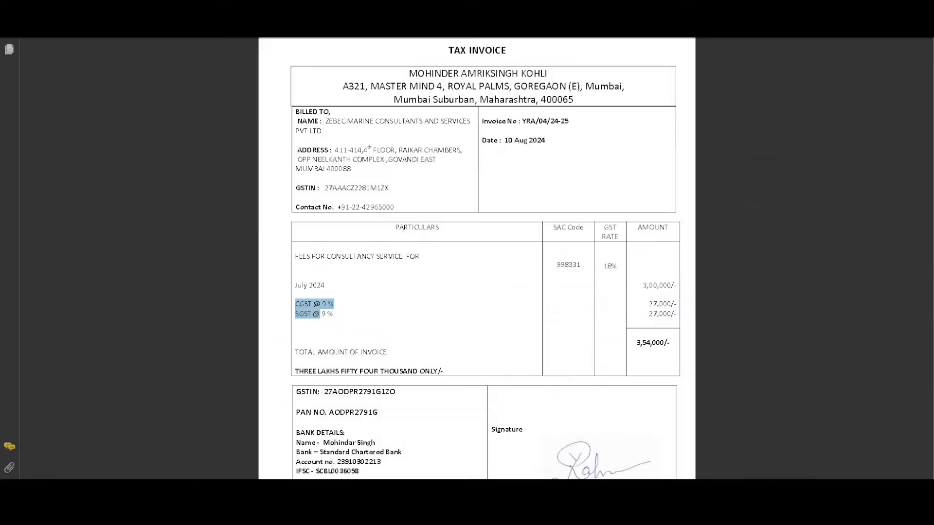
# - Check the billed company's GSTIN, name and address on the tax invoice
pyautogui.click(429, 206)
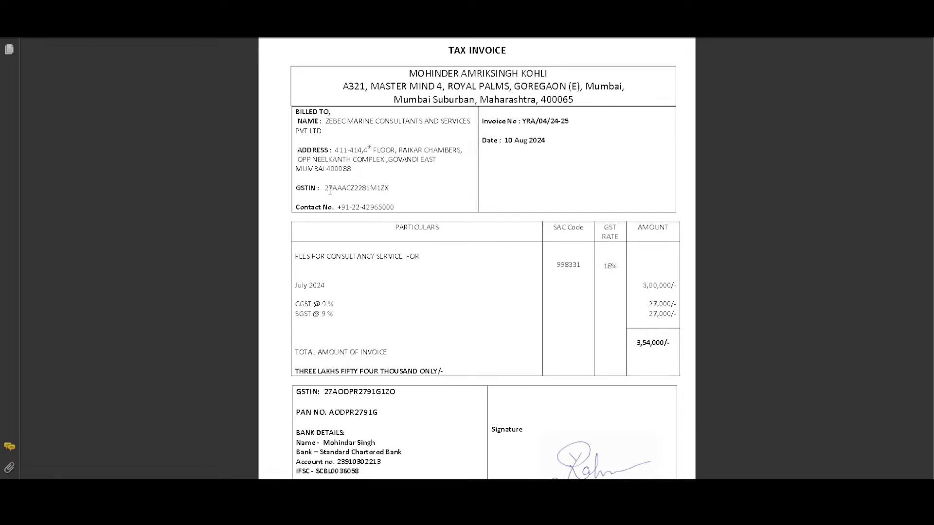
pyautogui.moveTo(329, 189); pyautogui.dragTo(387, 188)
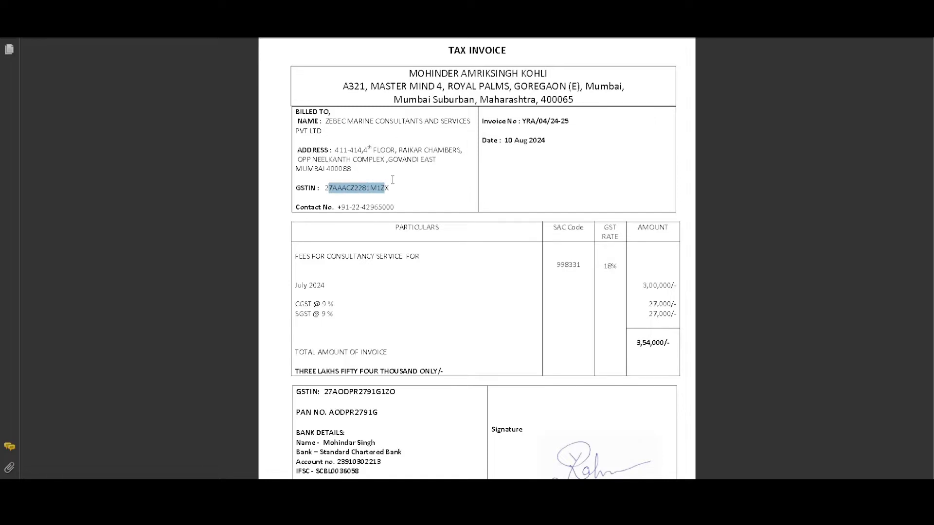
pyautogui.click(372, 187)
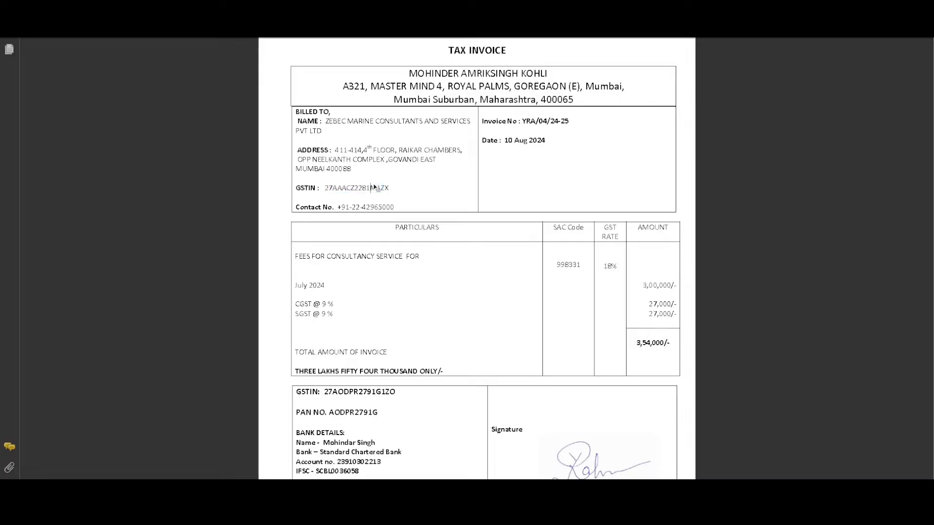
pyautogui.moveTo(298, 120); pyautogui.dragTo(296, 149)
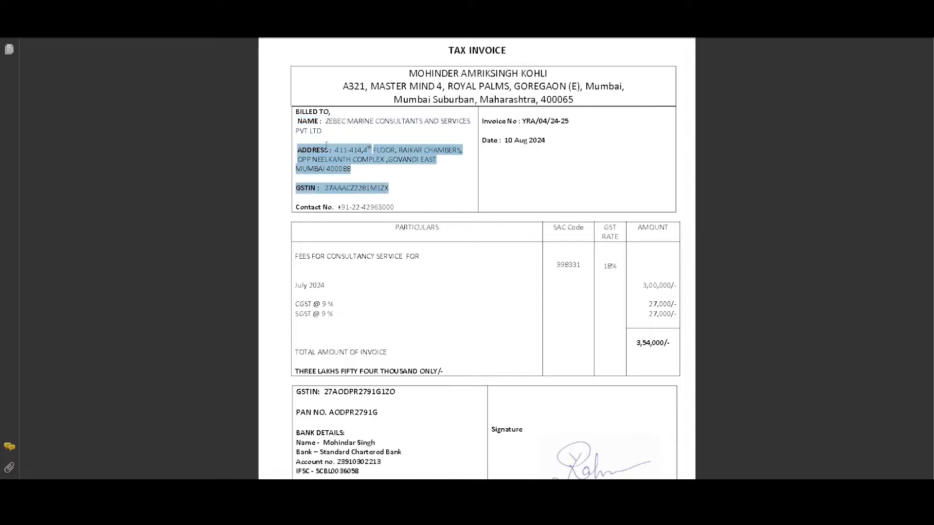
pyautogui.click(344, 183)
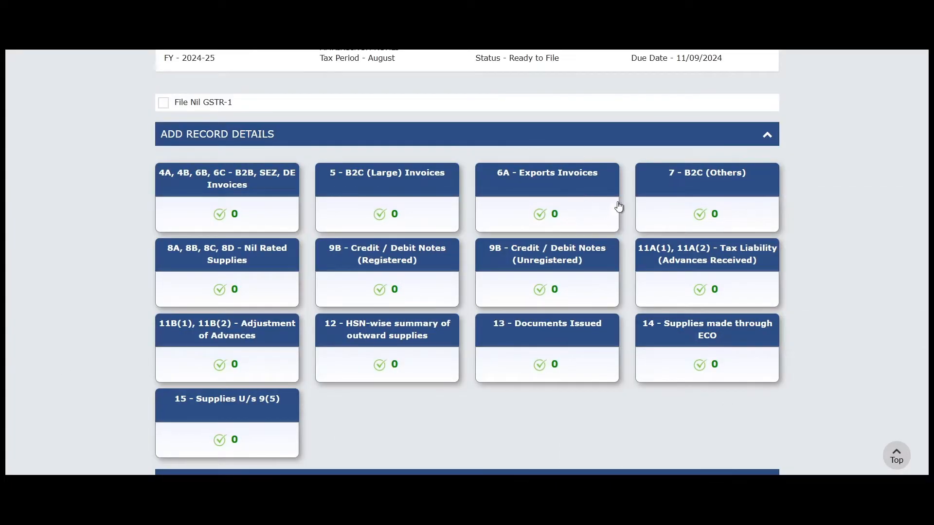
# - Read the tooltips of the B2C, B2B, 11A and 11B record tiles, all still at 0
pyautogui.moveTo(688, 194)
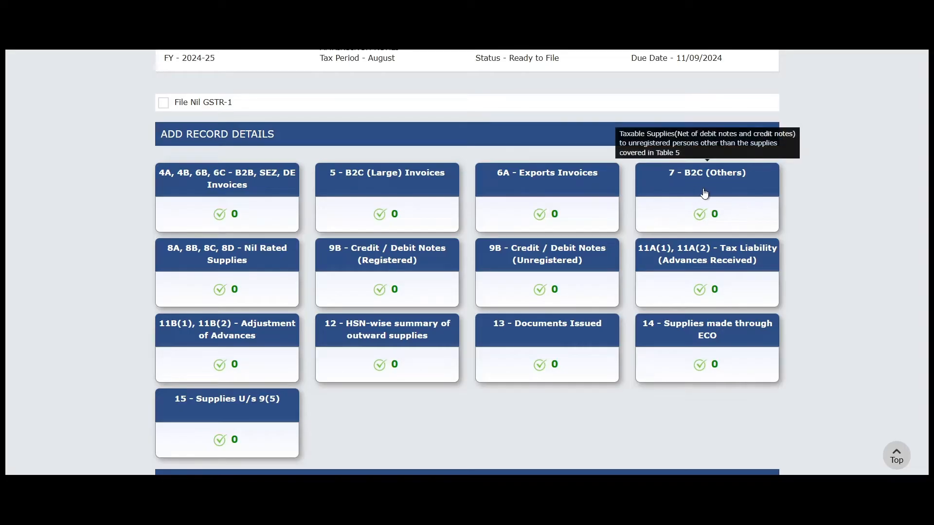
pyautogui.moveTo(344, 188)
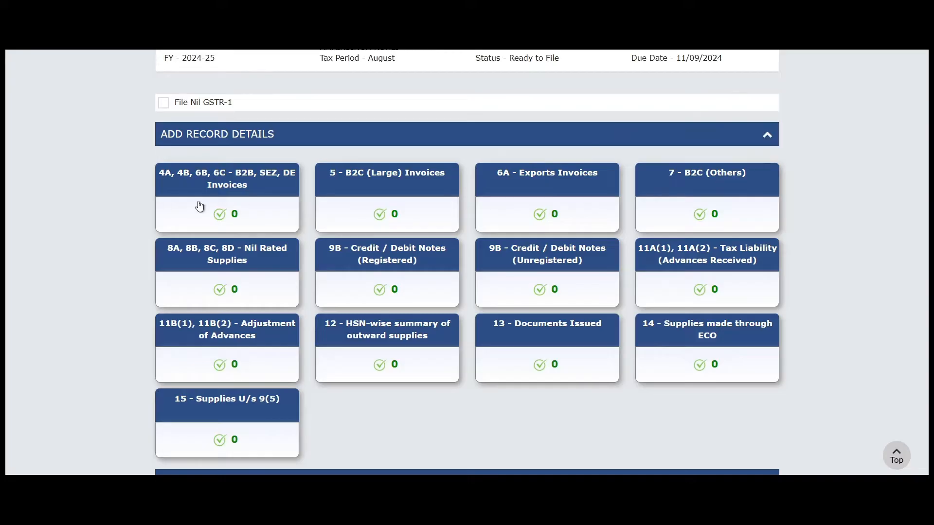
pyautogui.moveTo(198, 200)
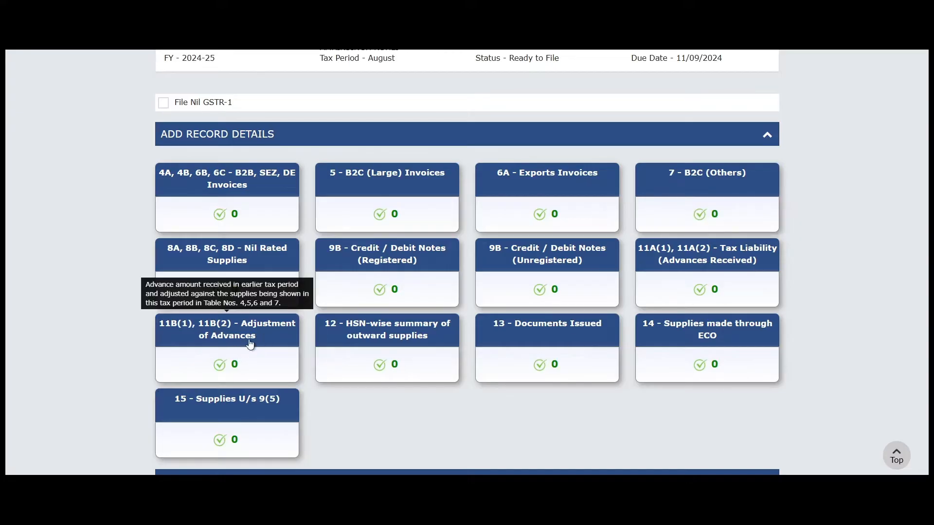
pyautogui.moveTo(745, 271)
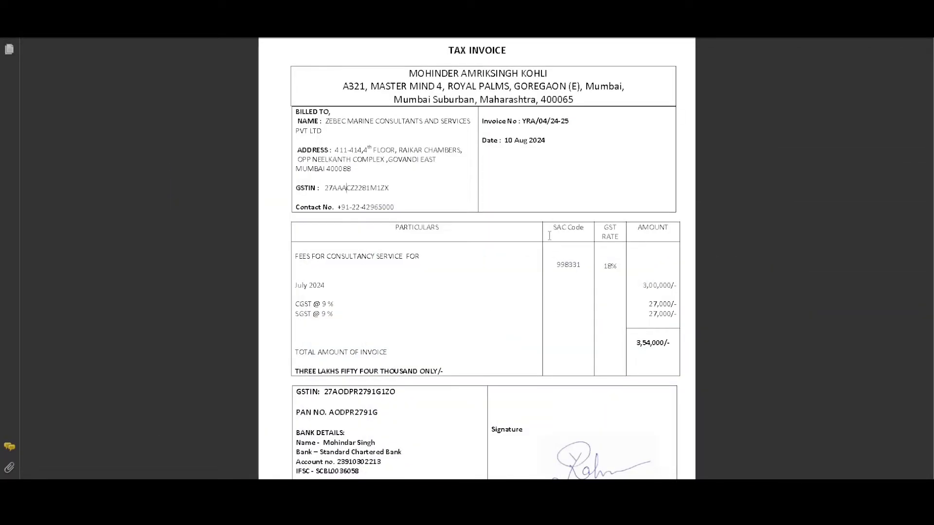
# - Locate the consultancy service line on the invoice and select its SAC code 998331
pyautogui.moveTo(549, 236); pyautogui.dragTo(584, 233)
pyautogui.moveTo(431, 261); pyautogui.dragTo(305, 262)
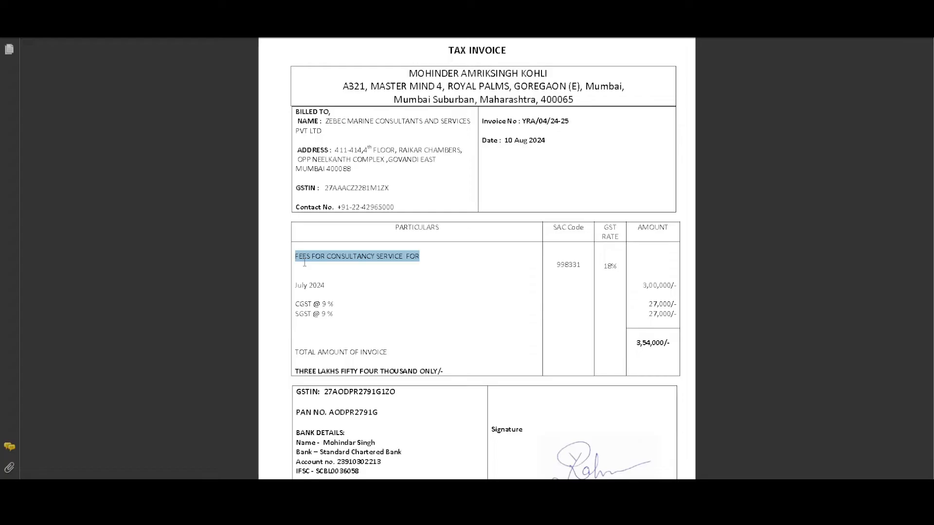
pyautogui.moveTo(553, 228); pyautogui.dragTo(562, 230)
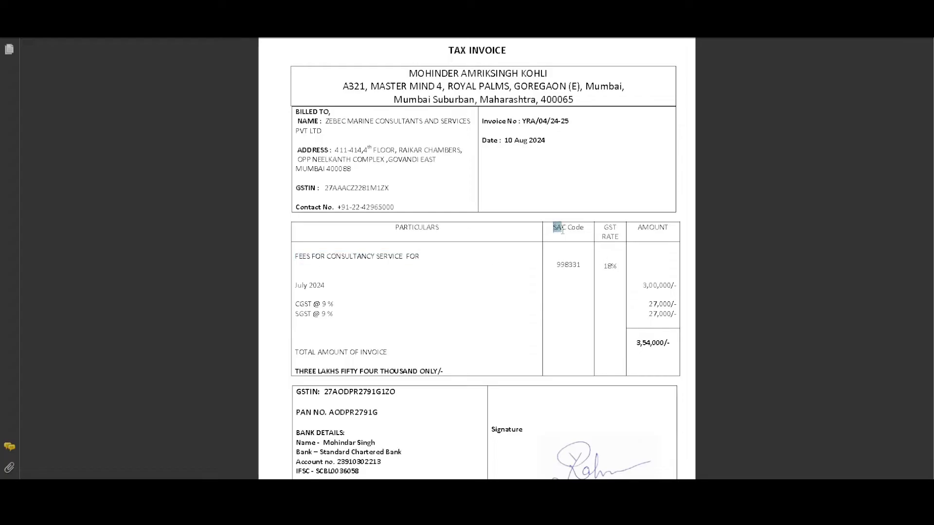
pyautogui.moveTo(296, 256); pyautogui.dragTo(367, 261)
pyautogui.click(325, 285)
pyautogui.moveTo(434, 263); pyautogui.dragTo(327, 257)
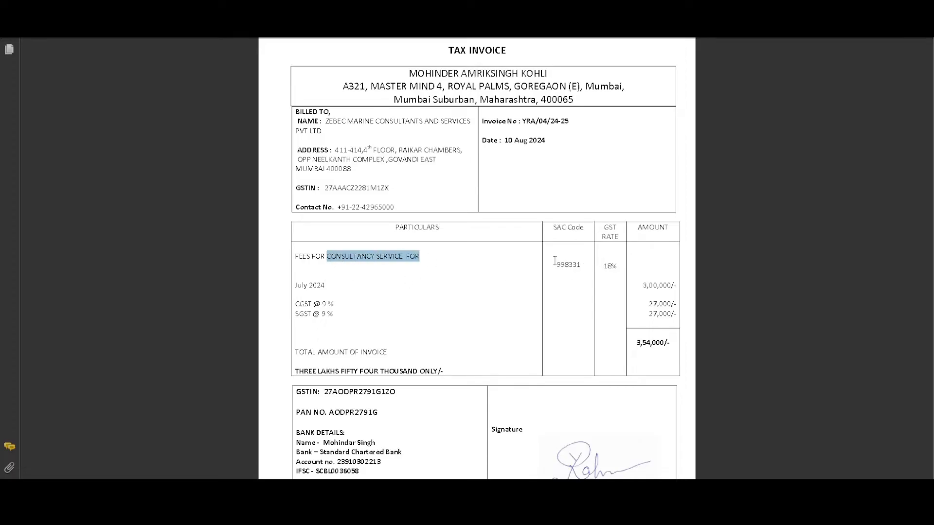
pyautogui.doubleClick(573, 267)
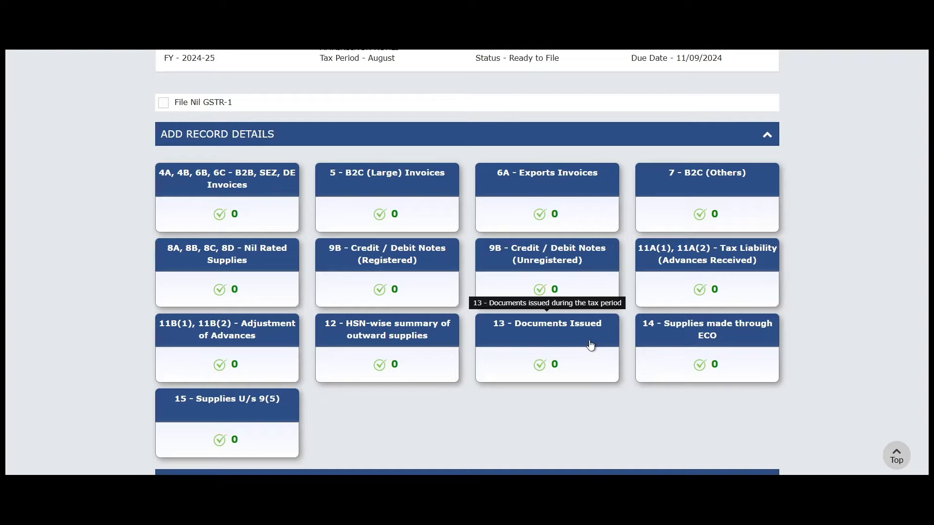
# - Open the 4A, 4B, 6B, 6C B2B invoices section and start a new invoice record
pyautogui.scroll(-2, 233, 173)
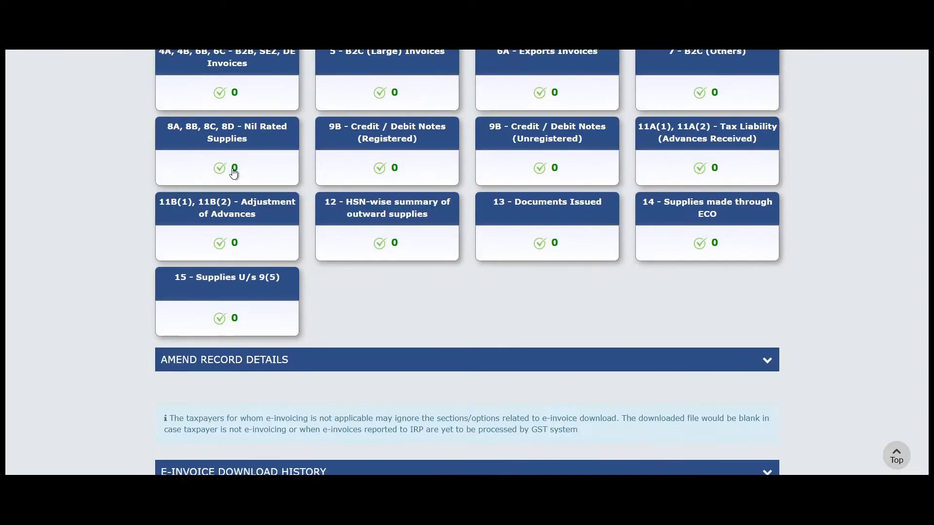
pyautogui.scroll(4, 250, 206)
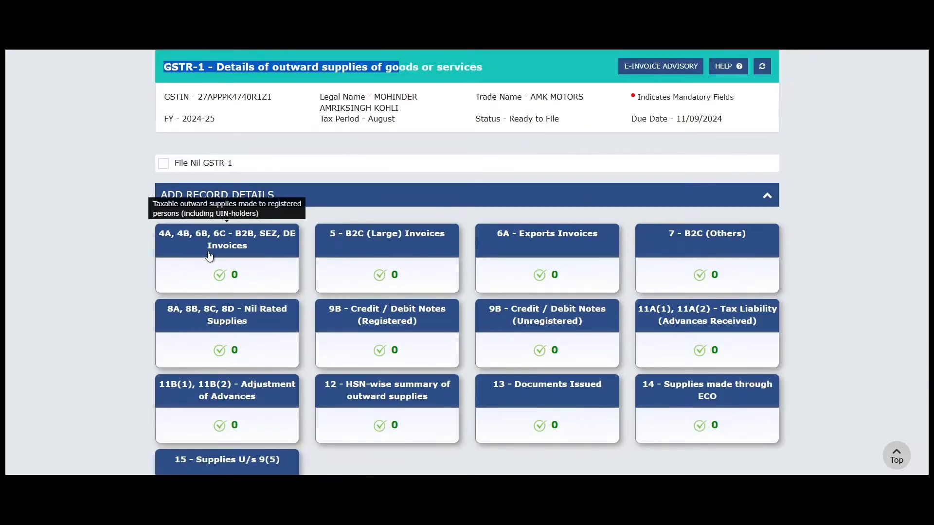
pyautogui.click(892, 229)
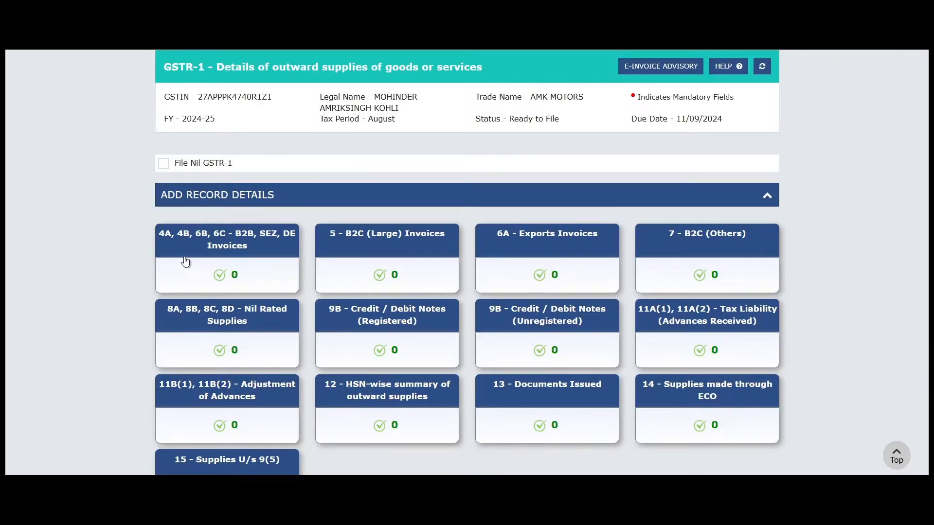
pyautogui.click(206, 252)
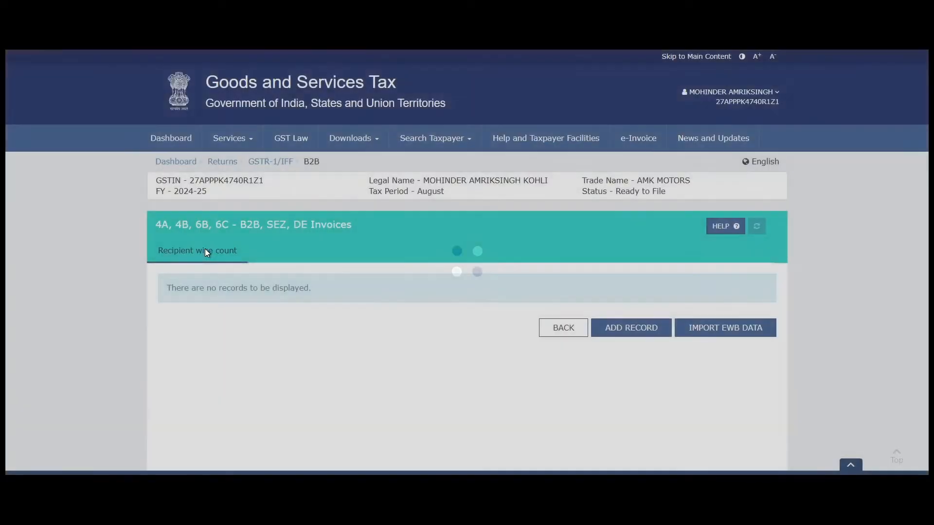
pyautogui.scroll(-1, 258, 250)
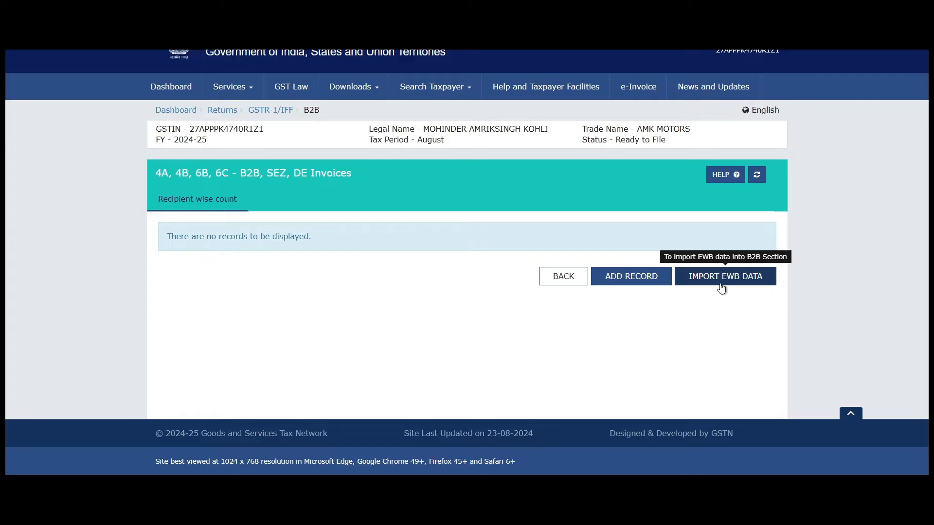
pyautogui.click(618, 277)
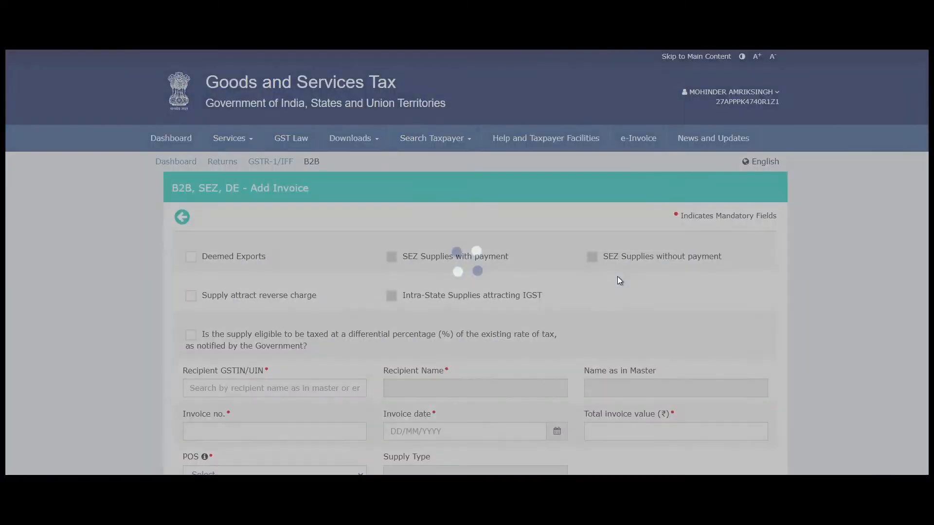
pyautogui.scroll(-2, 525, 258)
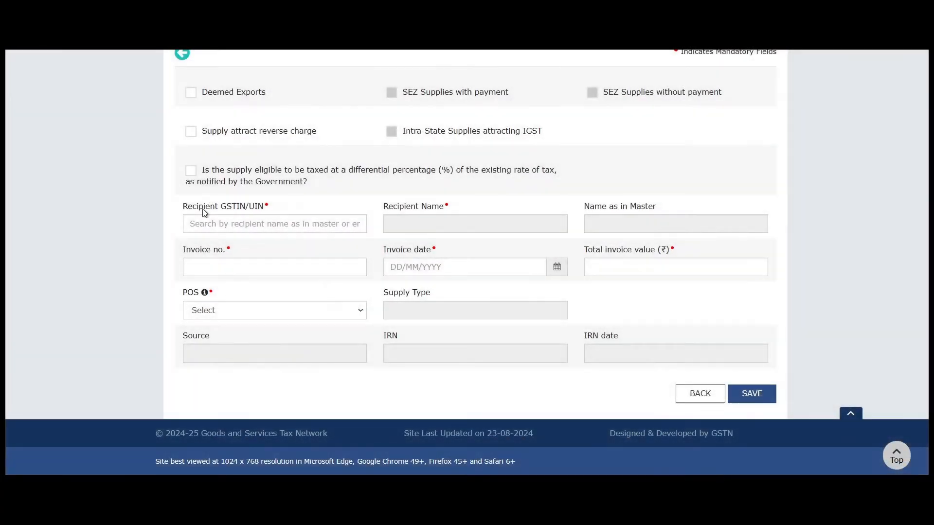
# - Select the recipient's GSTIN on the tax invoice for the Recipient GSTIN field
pyautogui.click(248, 224)
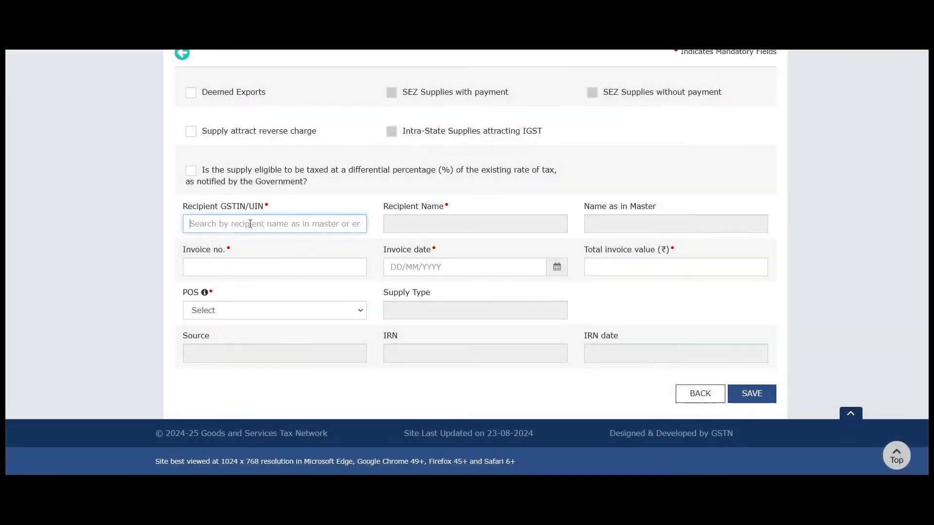
pyautogui.moveTo(180, 206); pyautogui.dragTo(282, 206)
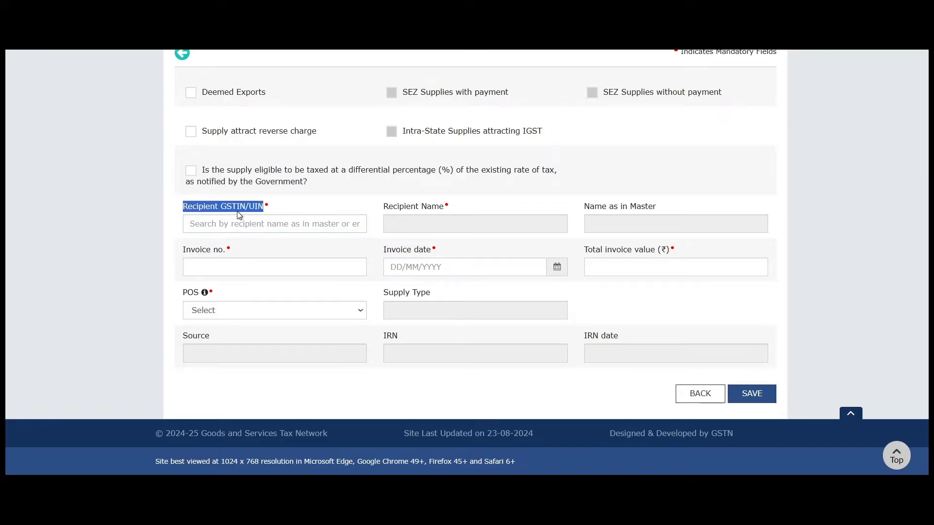
pyautogui.click(204, 215)
pyautogui.moveTo(203, 210); pyautogui.dragTo(232, 209)
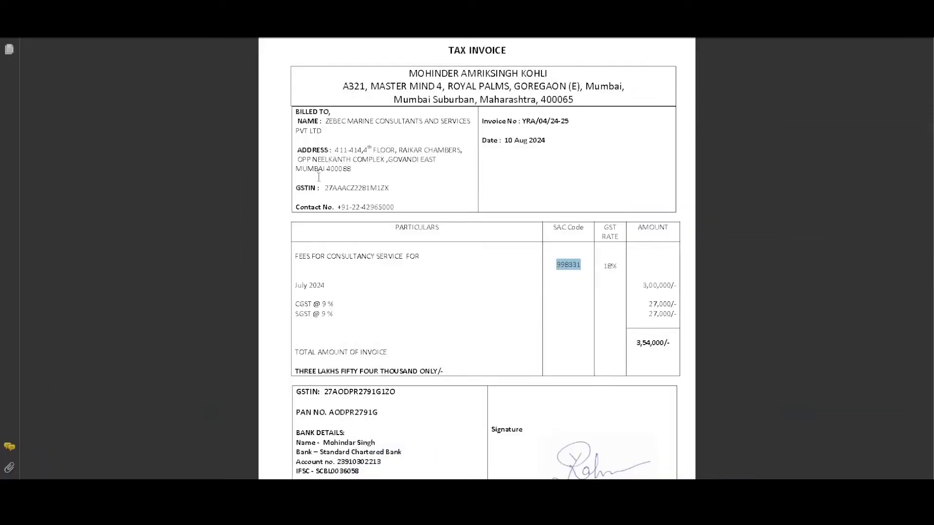
pyautogui.moveTo(299, 121); pyautogui.dragTo(388, 188)
pyautogui.click(342, 188)
pyautogui.doubleClick(351, 190)
pyautogui.hotkey('ctrl', 'c')
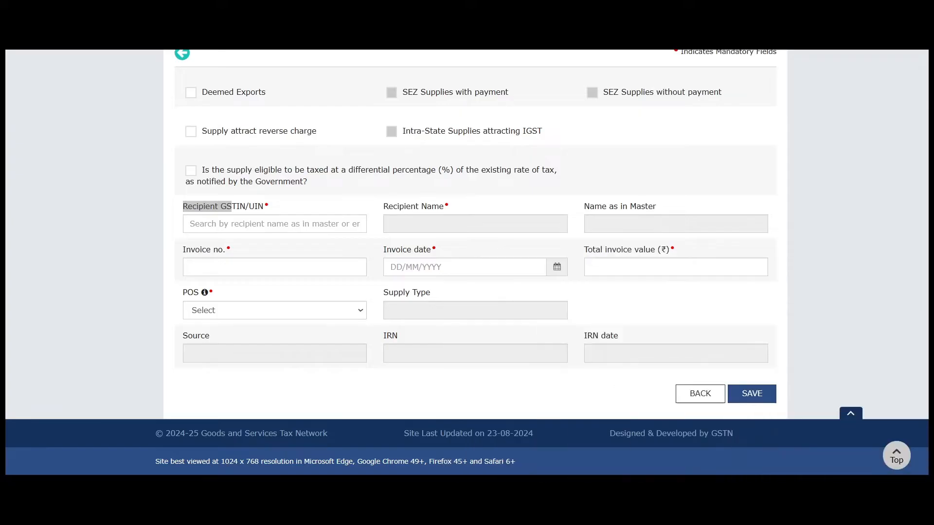
# - Paste the recipient GSTIN into the B2B form and verify the auto-filled name against the invoice
pyautogui.click(196, 225)
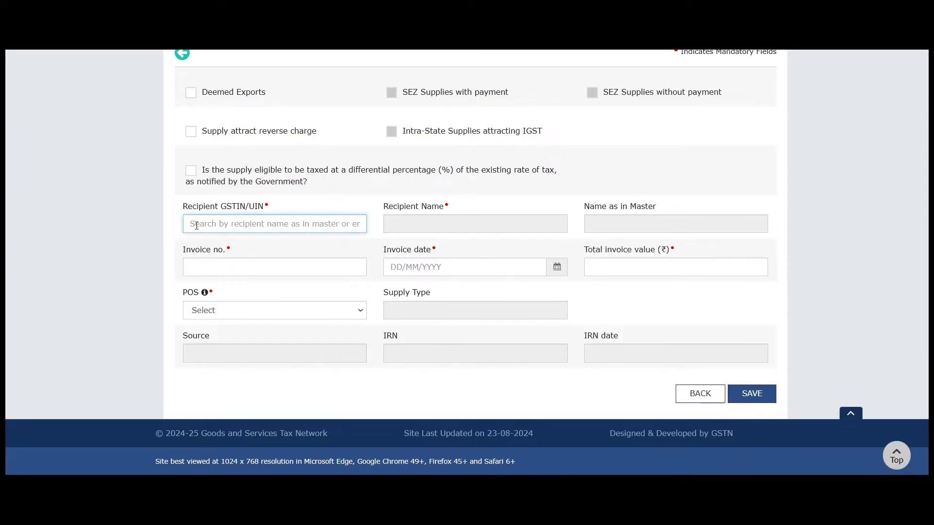
pyautogui.hotkey('ctrl', 'v')
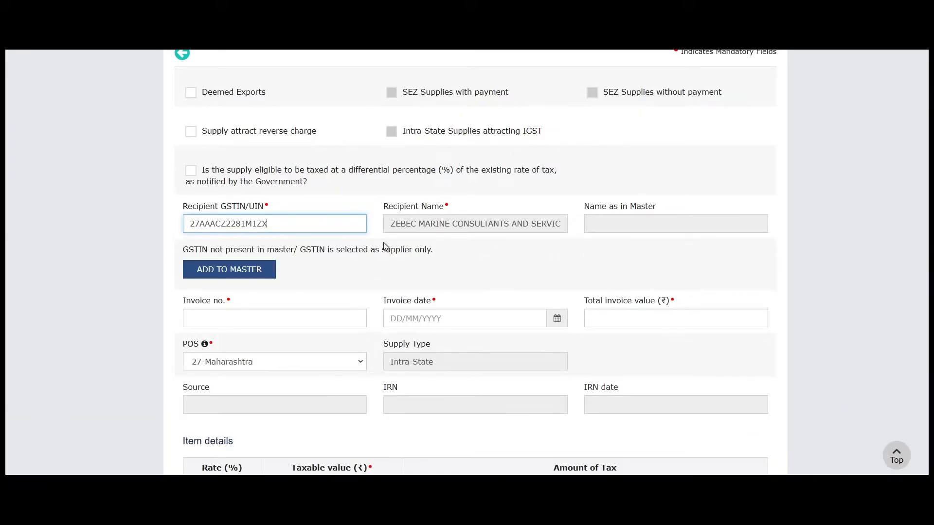
pyautogui.moveTo(386, 226); pyautogui.dragTo(452, 242)
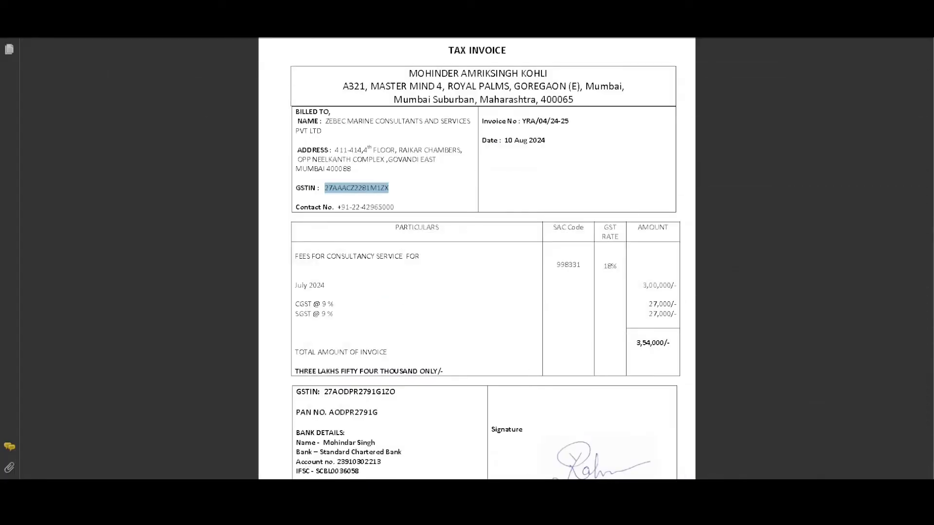
pyautogui.moveTo(328, 121)
pyautogui.mouseDown()
pyautogui.moveTo(346, 122)
pyautogui.moveTo(337, 148)
pyautogui.moveTo(333, 131)
pyautogui.mouseUp()
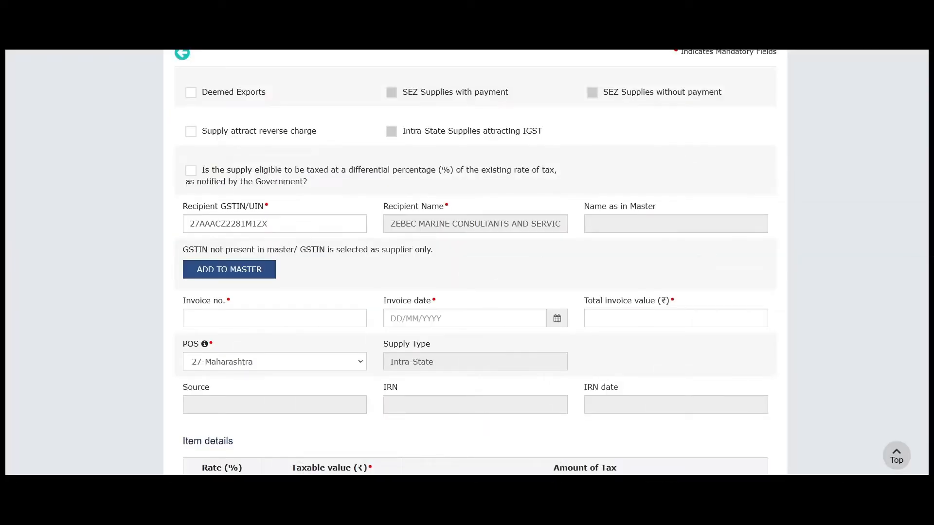
# - Copy the invoice number from the tax invoice into the Invoice no. field
pyautogui.click(263, 321)
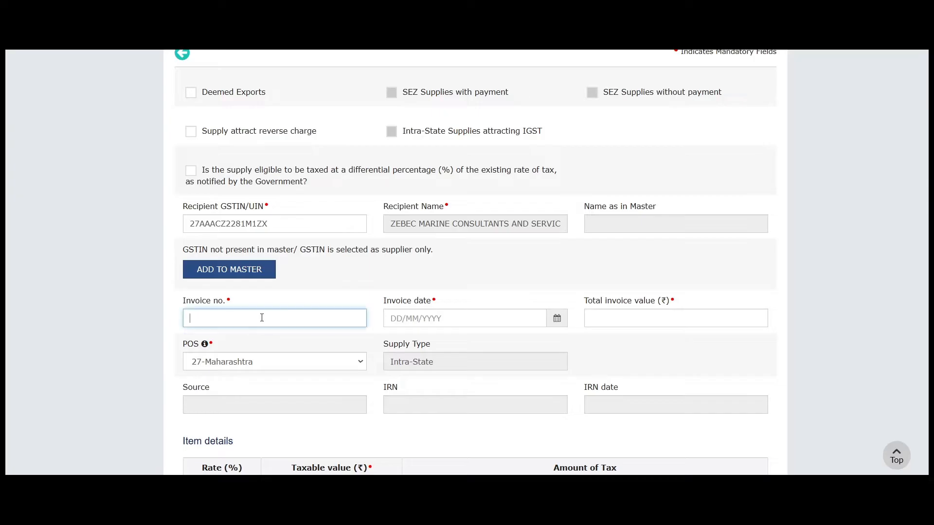
pyautogui.scroll(-1, 308, 262)
pyautogui.scroll(-1, 309, 263)
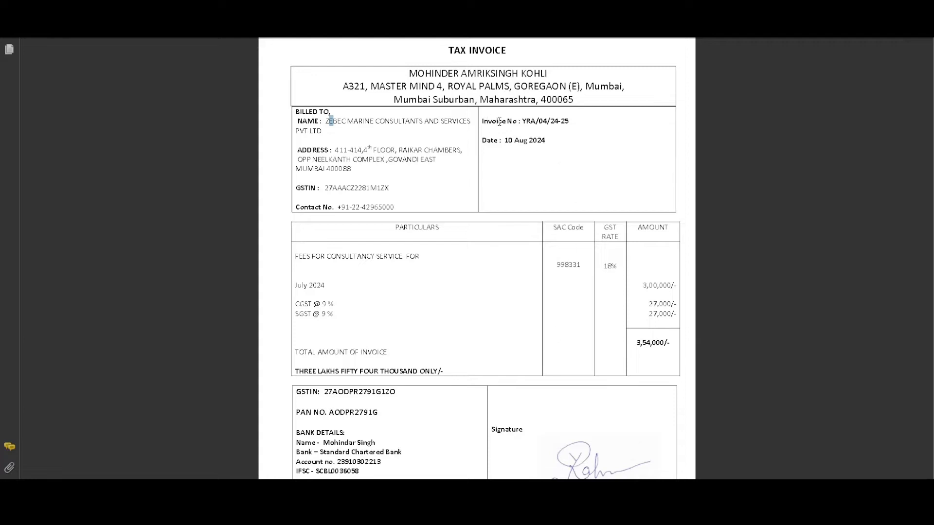
pyautogui.moveTo(521, 120); pyautogui.dragTo(578, 124)
pyautogui.hotkey('ctrl', 'c')
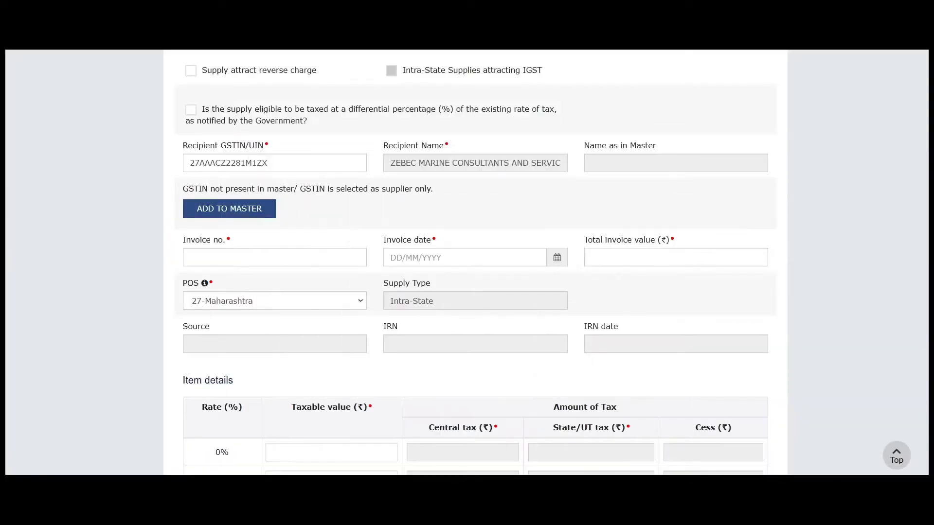
pyautogui.click(274, 257)
pyautogui.hotkey('ctrl', 'v')
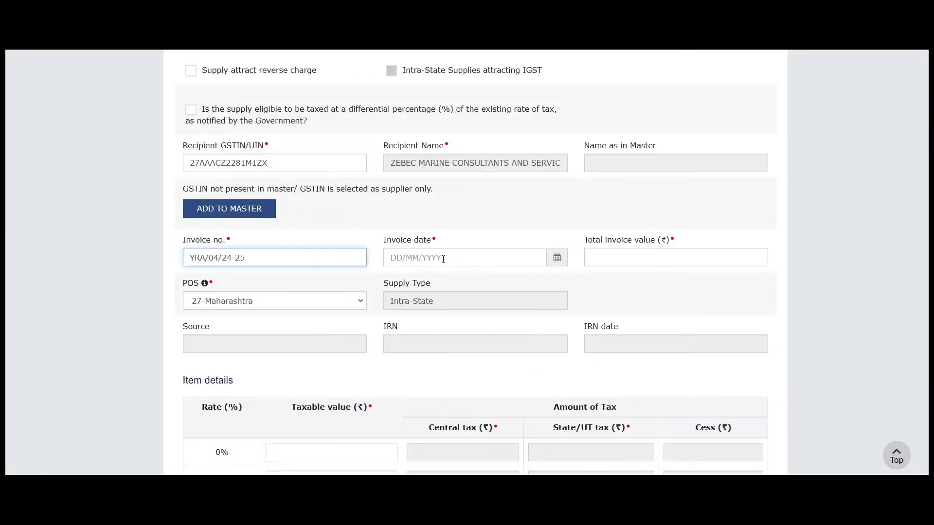
# - Enter invoice date 10/08/2024
pyautogui.click(443, 259)
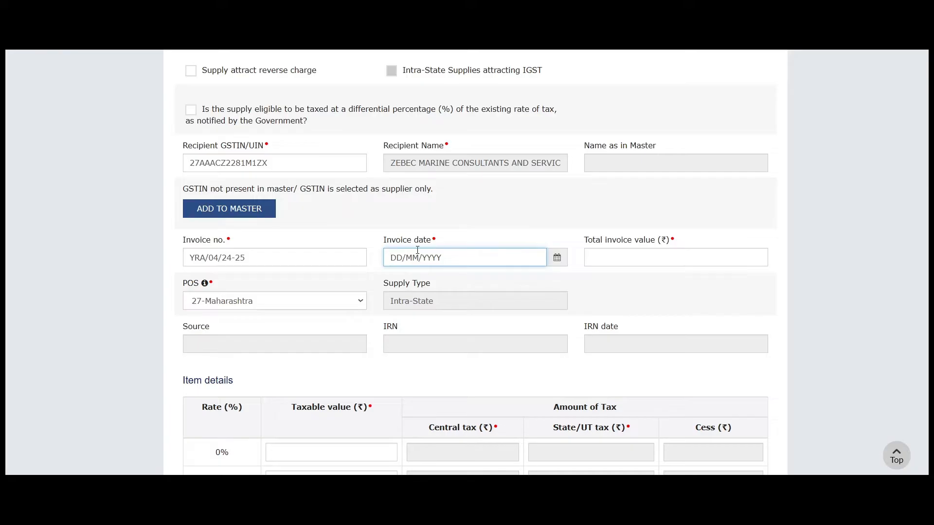
pyautogui.write('1080')
pyautogui.press('BackSpace')
pyautogui.press('BackSpace')
pyautogui.write('082024')
pyautogui.press('Tab')
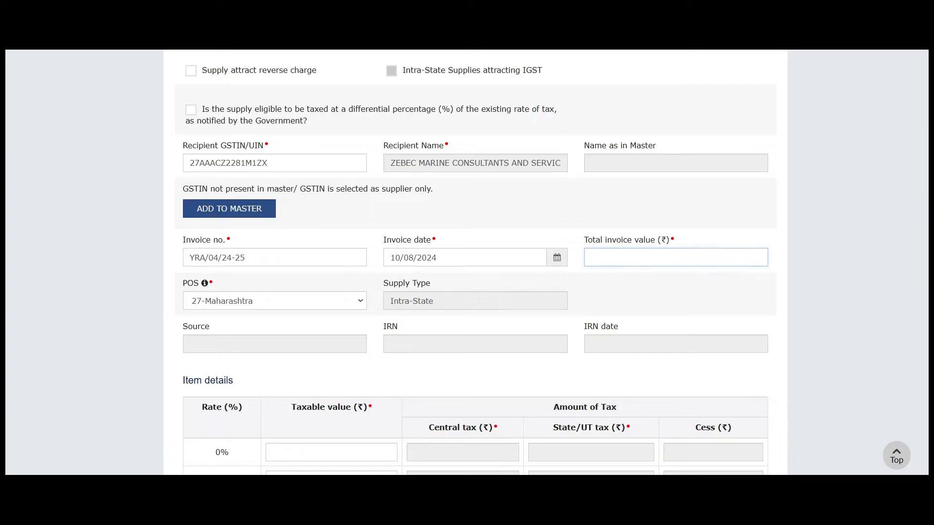
# - Enter total invoice value 3,54,000.00 as shown on the tax invoice
pyautogui.hotkey('alt', 'Tab')
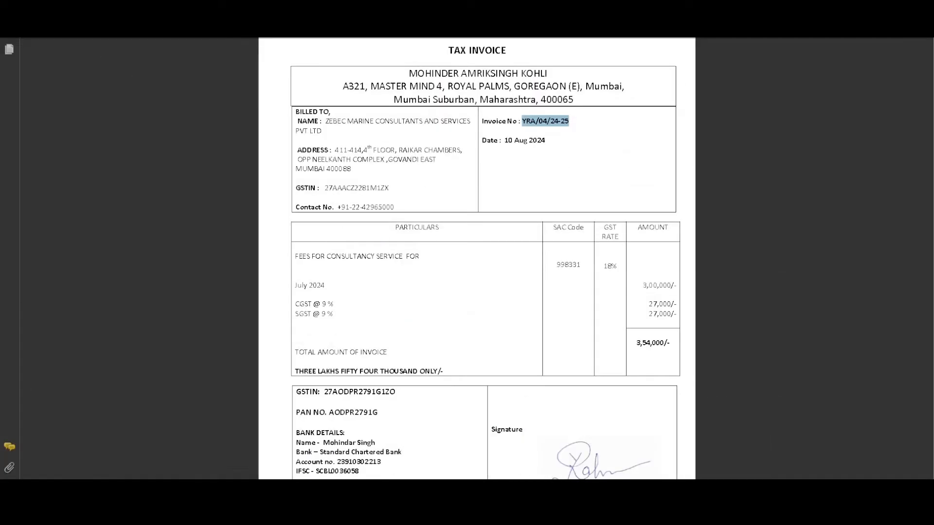
pyautogui.moveTo(630, 346); pyautogui.dragTo(659, 349)
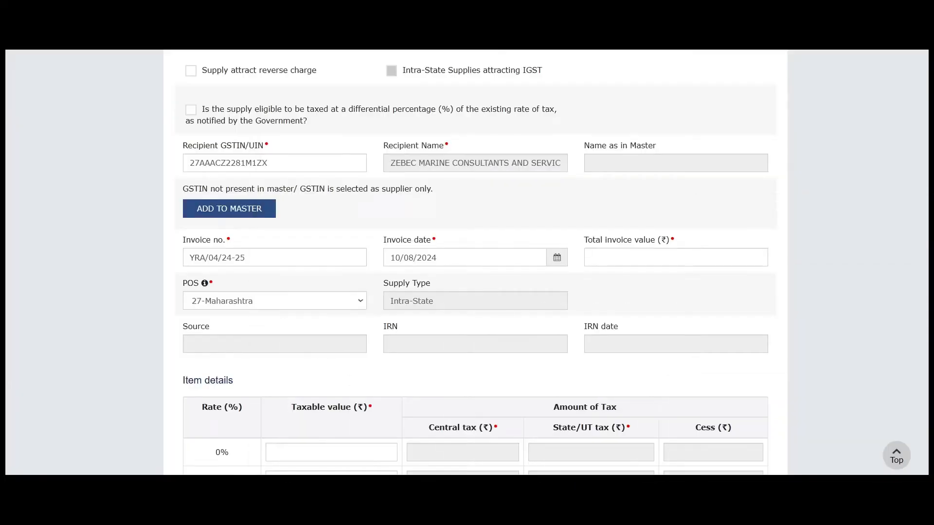
pyautogui.click(628, 258)
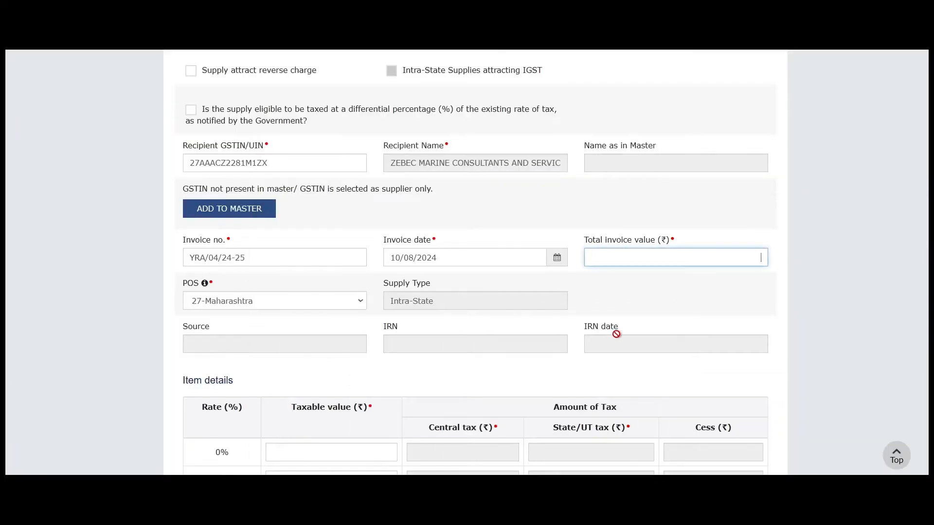
pyautogui.write('354000')
pyautogui.press('Tab')
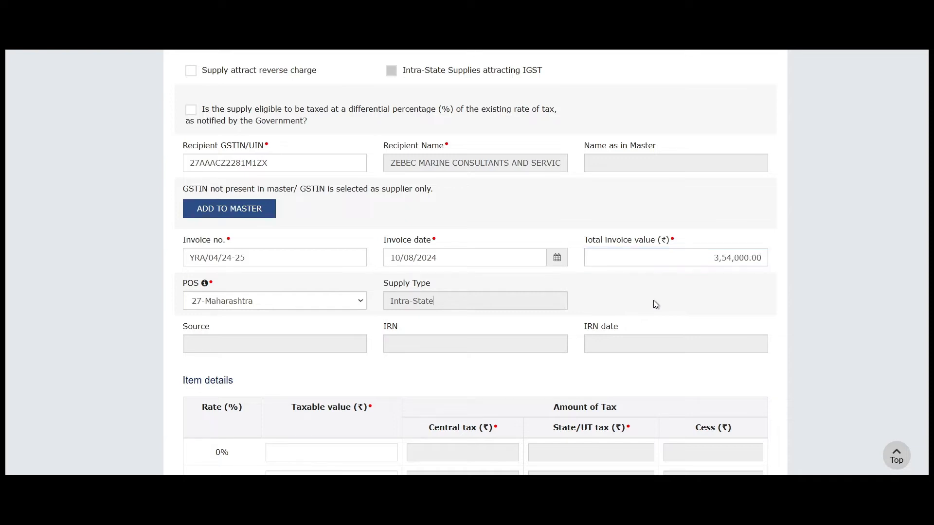
# - Check the portal's Rate column against the invoice's 18% GST rate for the consultancy service
pyautogui.scroll(-2, 535, 292)
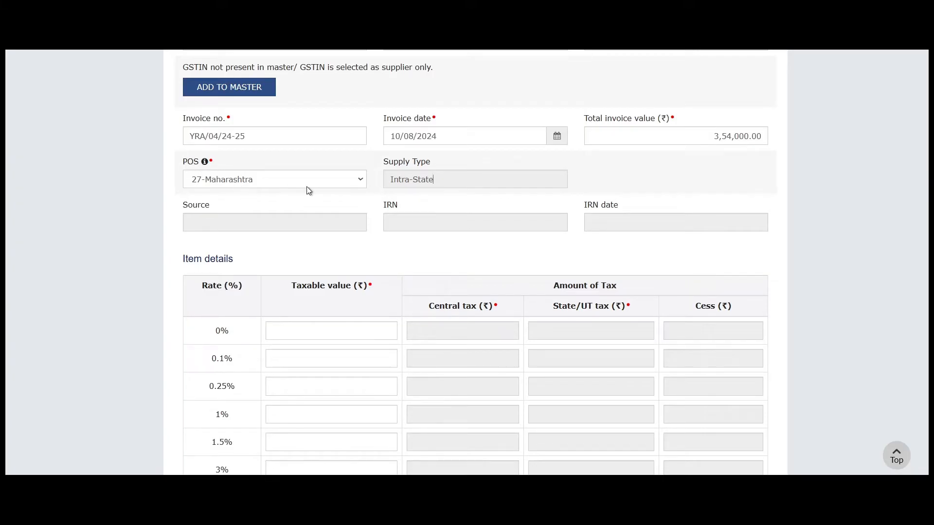
pyautogui.scroll(-6, 321, 241)
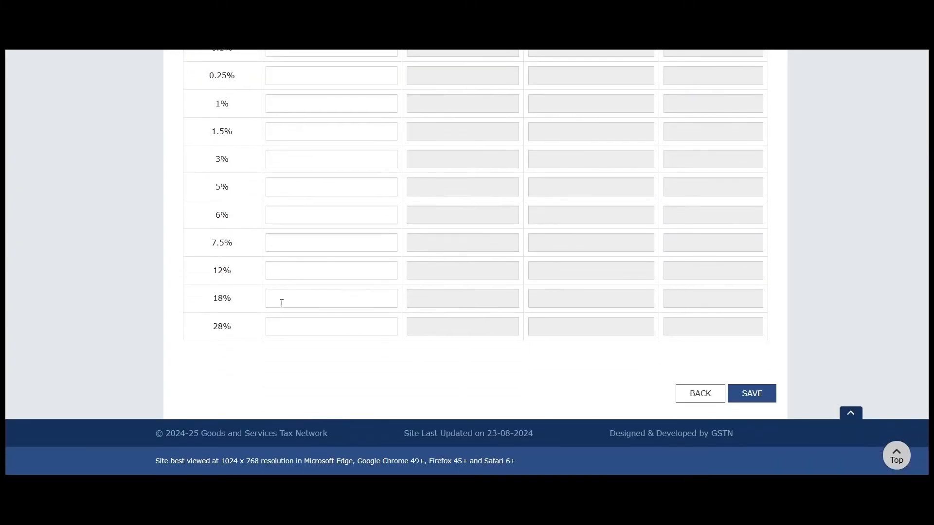
pyautogui.scroll(3, 323, 299)
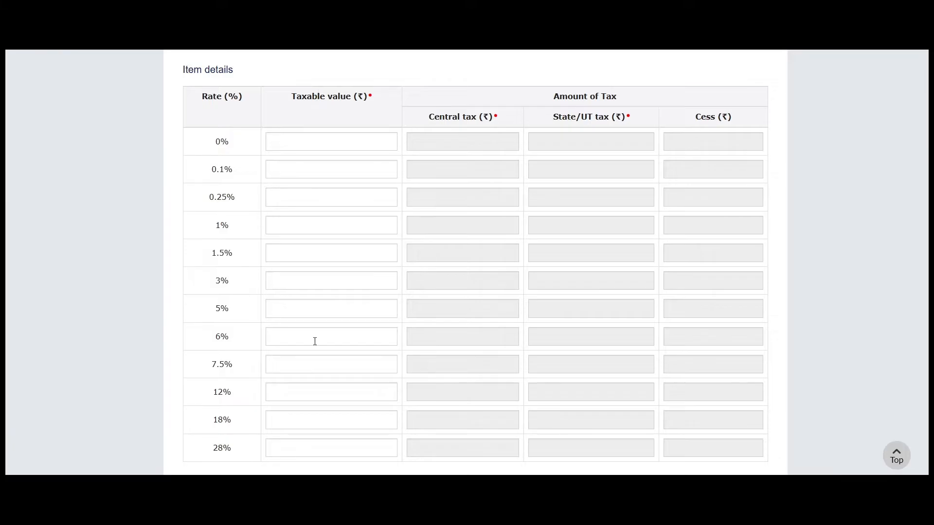
pyautogui.scroll(-2, 286, 281)
pyautogui.scroll(3, 300, 174)
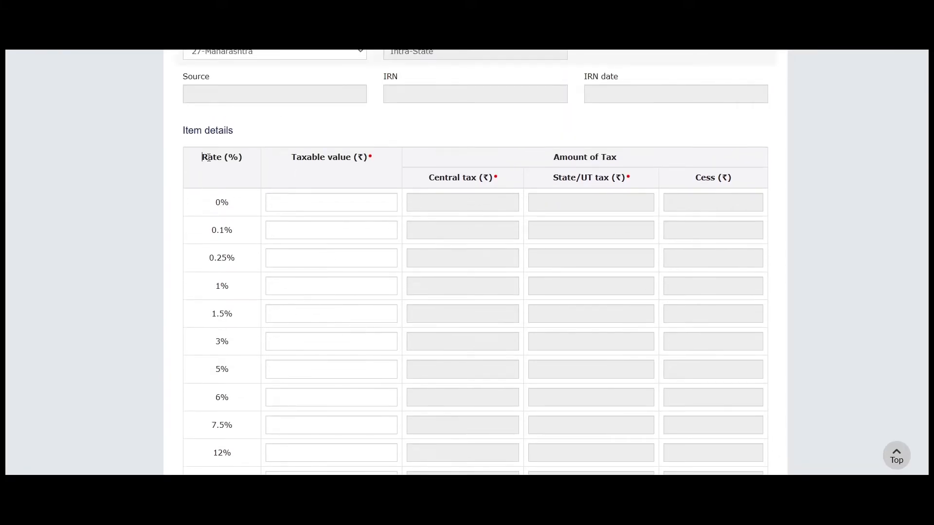
pyautogui.moveTo(208, 157); pyautogui.dragTo(242, 157)
pyautogui.hotkey('alt', 'Tab')
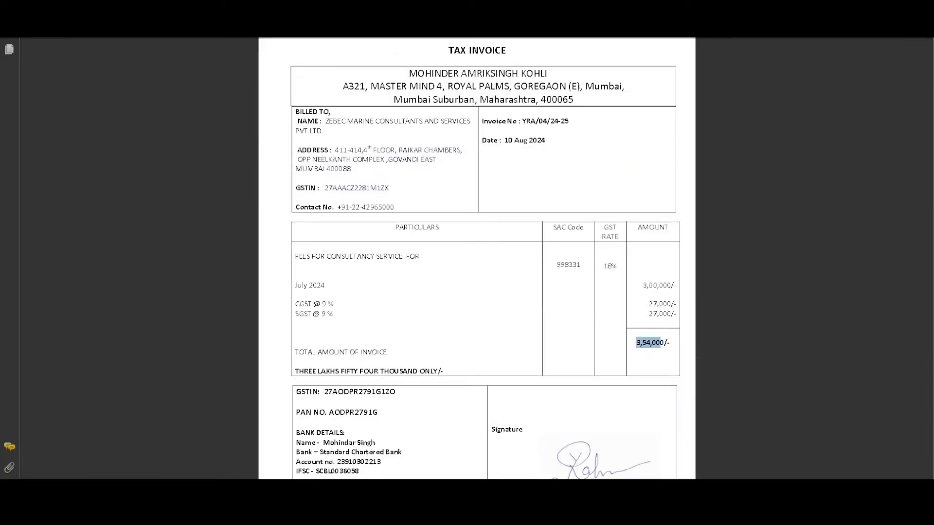
pyautogui.moveTo(603, 267); pyautogui.dragTo(620, 270)
pyautogui.moveTo(293, 256); pyautogui.dragTo(421, 257)
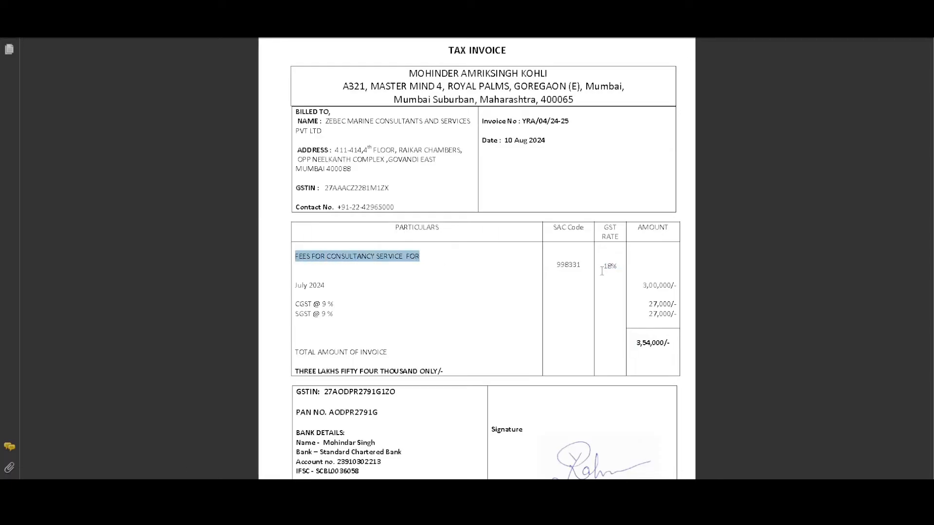
pyautogui.moveTo(602, 271); pyautogui.dragTo(621, 269)
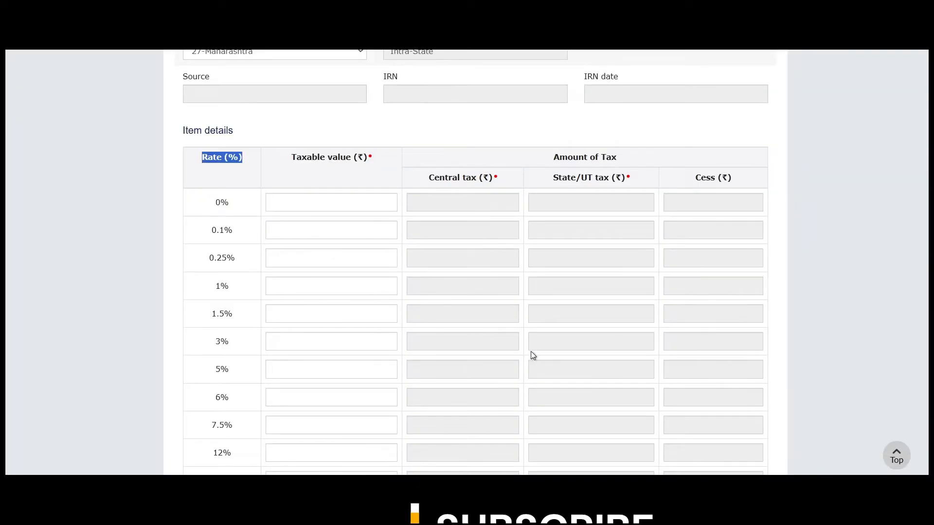
# - Enter taxable value 300000 at 18%, confirm the 27,000 tax matches the invoice, and save
pyautogui.scroll(-4, 279, 277)
pyautogui.click(291, 296)
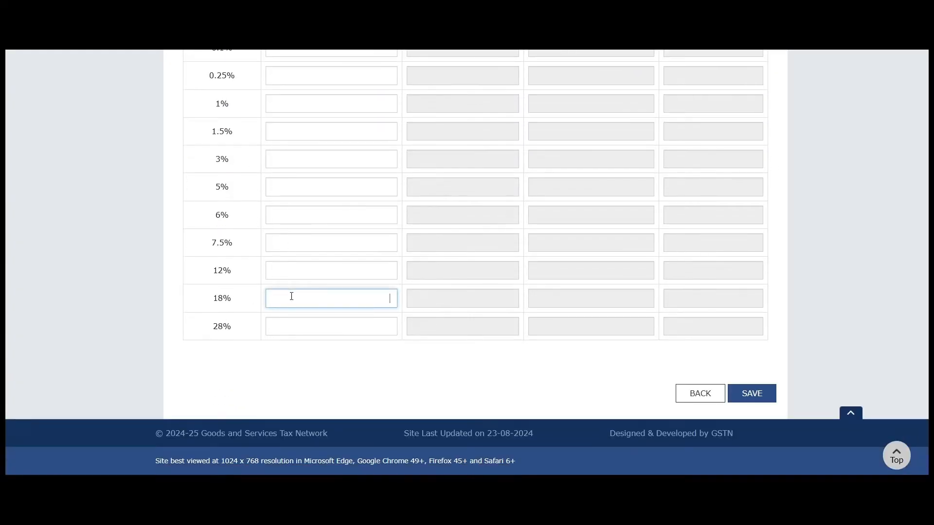
pyautogui.write('300000')
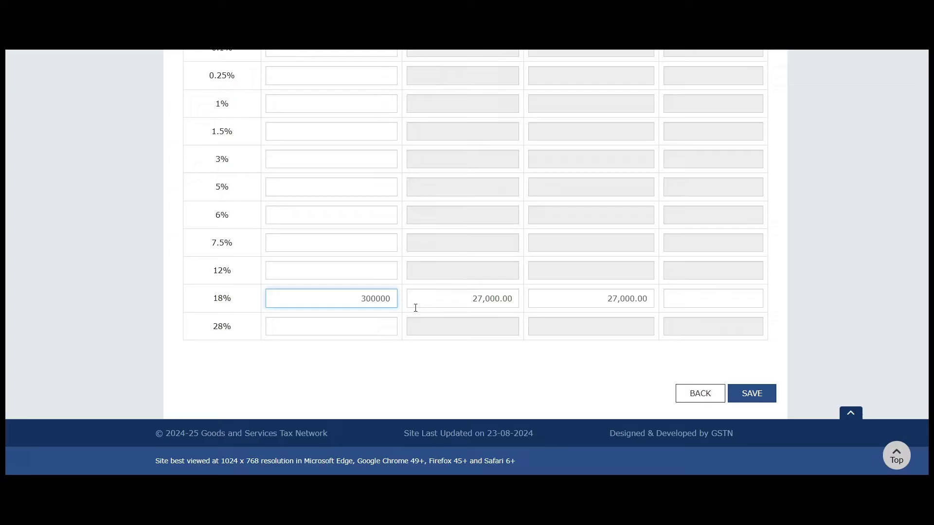
pyautogui.click(482, 353)
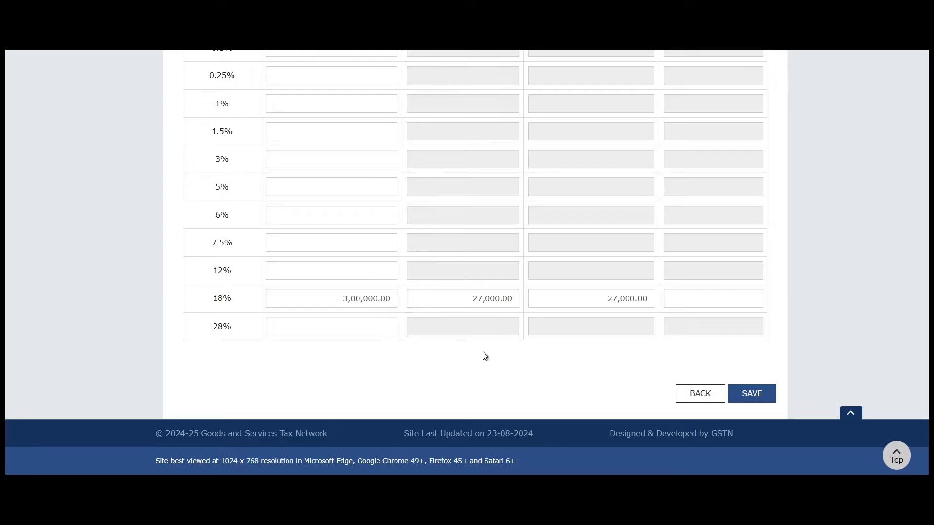
pyautogui.scroll(4, 483, 328)
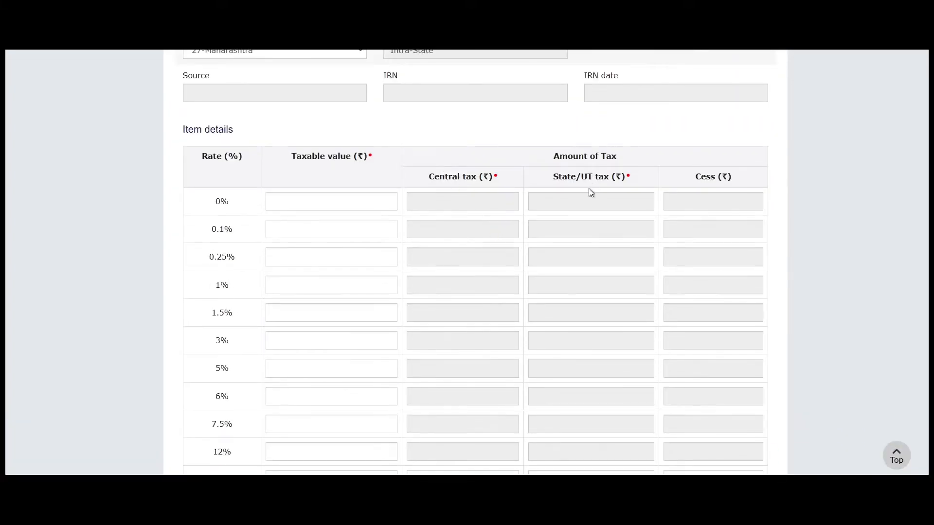
pyautogui.scroll(-4, 590, 190)
pyautogui.moveTo(475, 298); pyautogui.dragTo(621, 304)
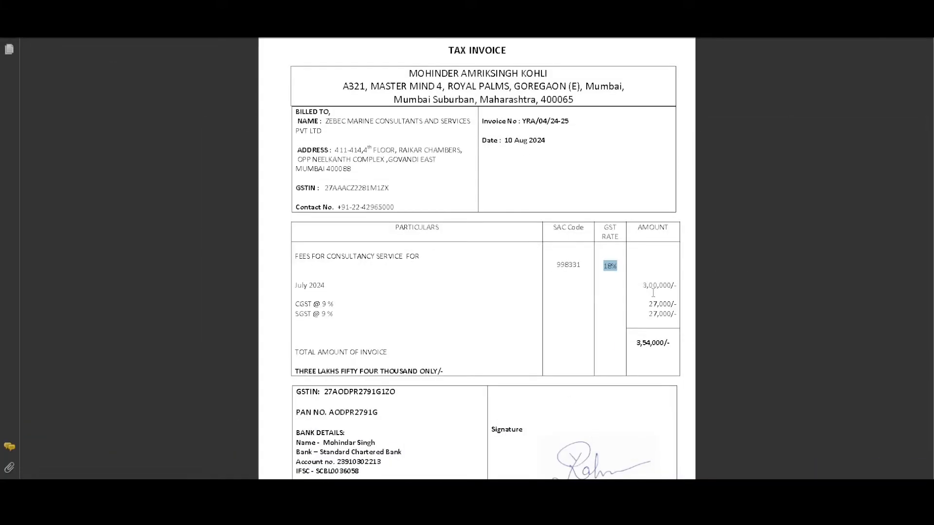
pyautogui.moveTo(651, 311); pyautogui.dragTo(639, 321)
pyautogui.click(610, 321)
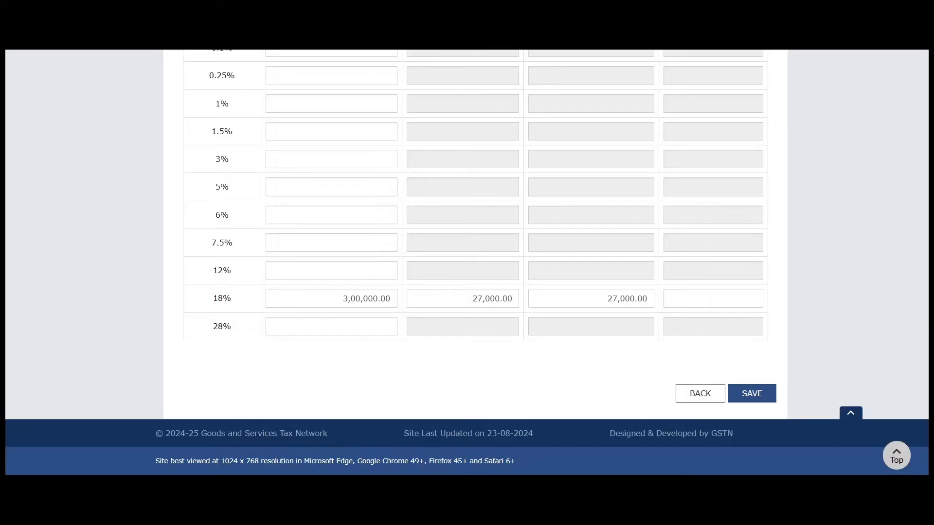
pyautogui.click(760, 396)
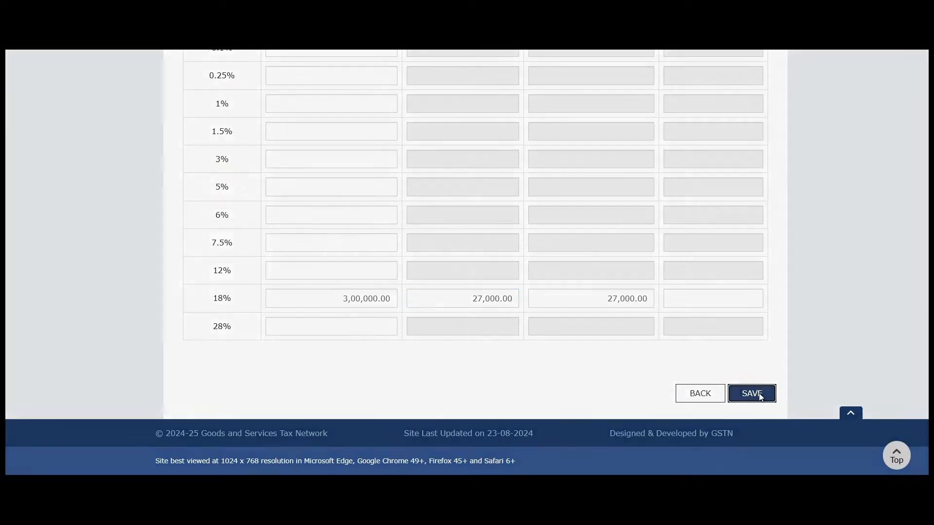
# - Save the invoice details and return to the B2B recipient-wise summary
pyautogui.scroll(1, 616, 275)
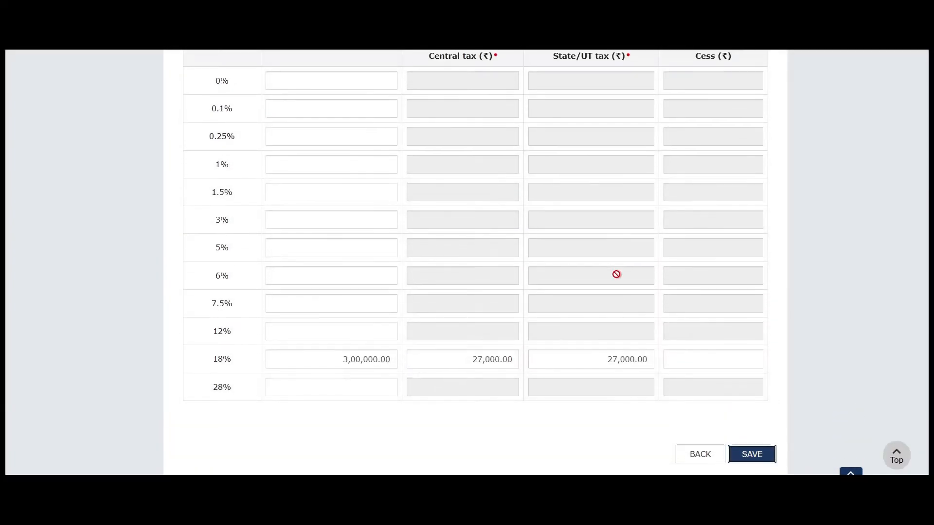
pyautogui.scroll(10, 616, 274)
pyautogui.scroll(-15, 636, 279)
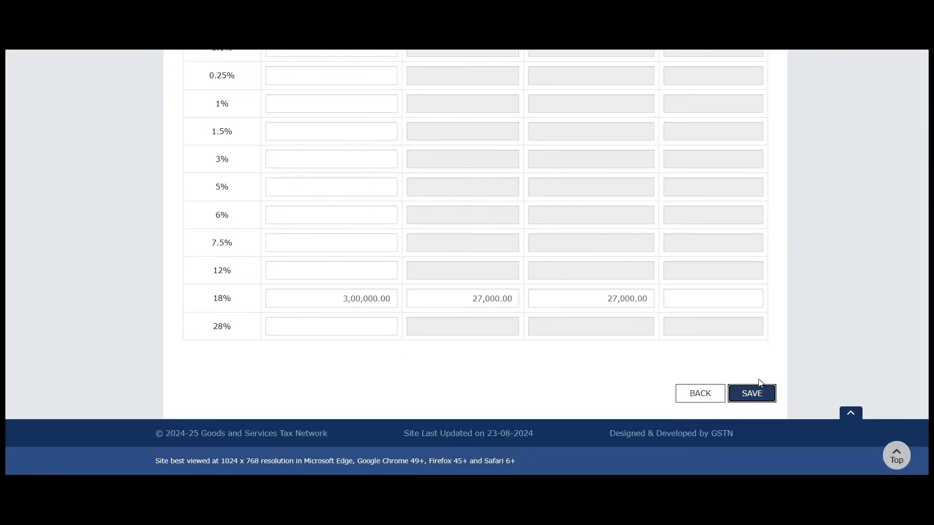
pyautogui.click(752, 394)
pyautogui.scroll(-8, 593, 266)
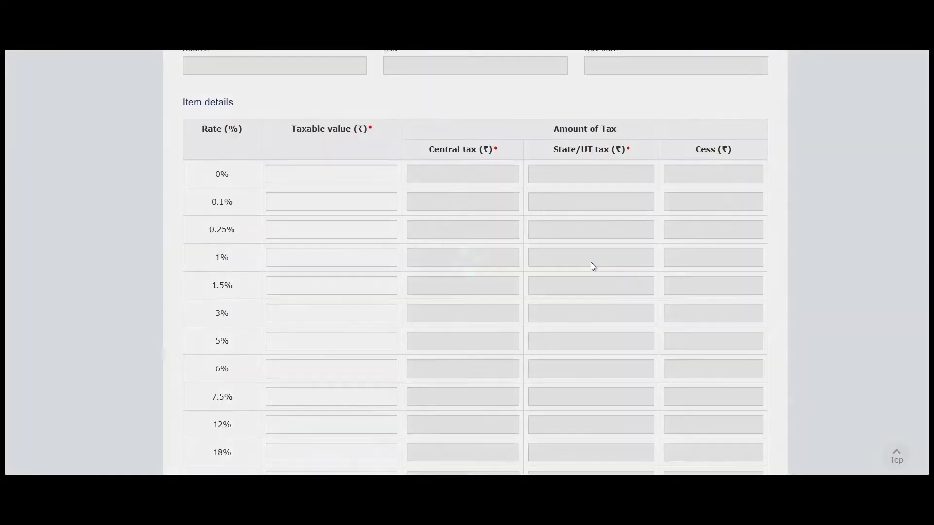
pyautogui.scroll(-3, 593, 267)
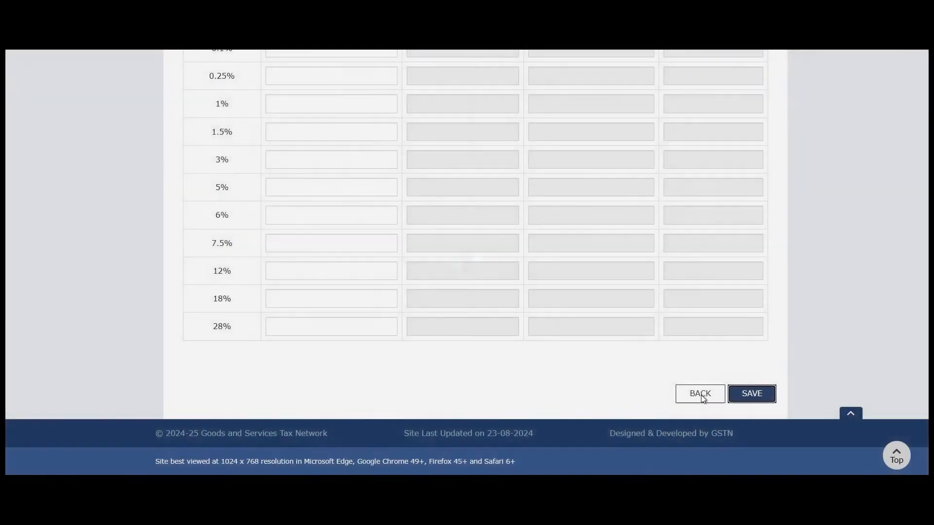
pyautogui.click(701, 395)
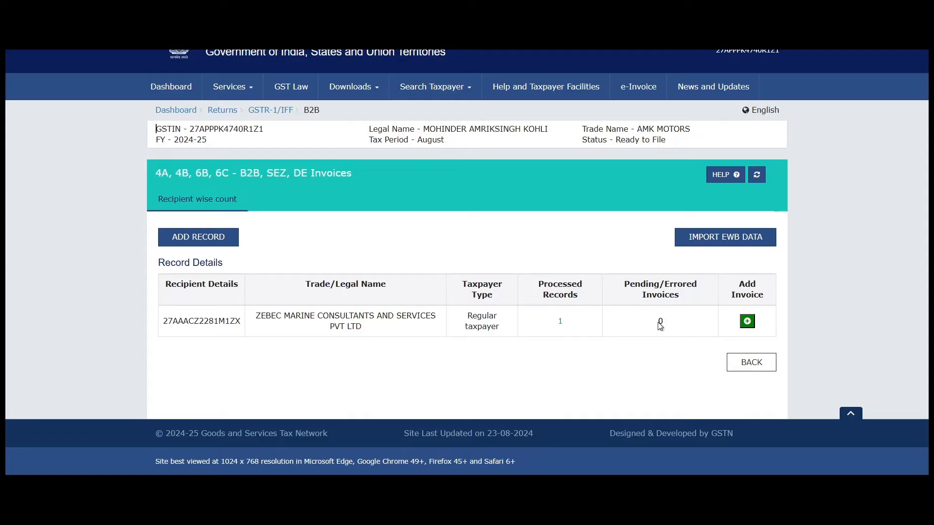
# - Review the recipient's GSTIN and trade name, 1 processed record, 0 pending/errored, then go back
pyautogui.moveTo(658, 325); pyautogui.dragTo(670, 327)
pyautogui.moveTo(623, 284); pyautogui.dragTo(681, 306)
pyautogui.click(677, 324)
pyautogui.moveTo(544, 284); pyautogui.dragTo(577, 306)
pyautogui.click(577, 323)
pyautogui.moveTo(163, 323); pyautogui.dragTo(404, 316)
pyautogui.click(304, 325)
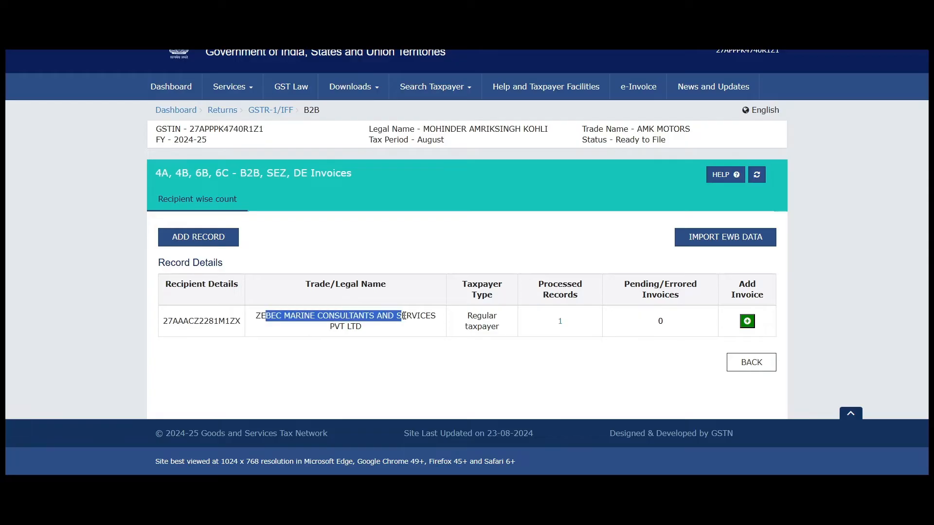
pyautogui.click(620, 329)
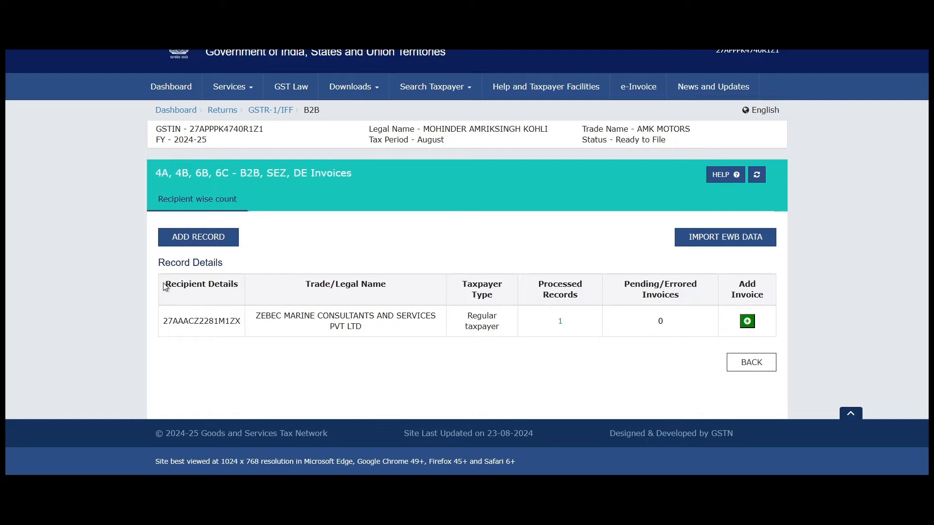
pyautogui.moveTo(165, 285); pyautogui.dragTo(271, 287)
pyautogui.click(271, 288)
pyautogui.moveTo(161, 325); pyautogui.dragTo(298, 328)
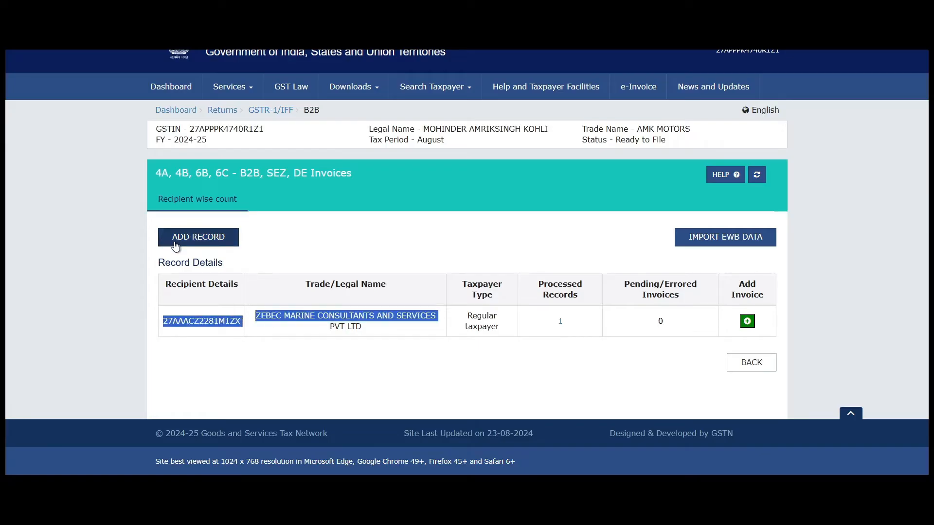
pyautogui.click(322, 268)
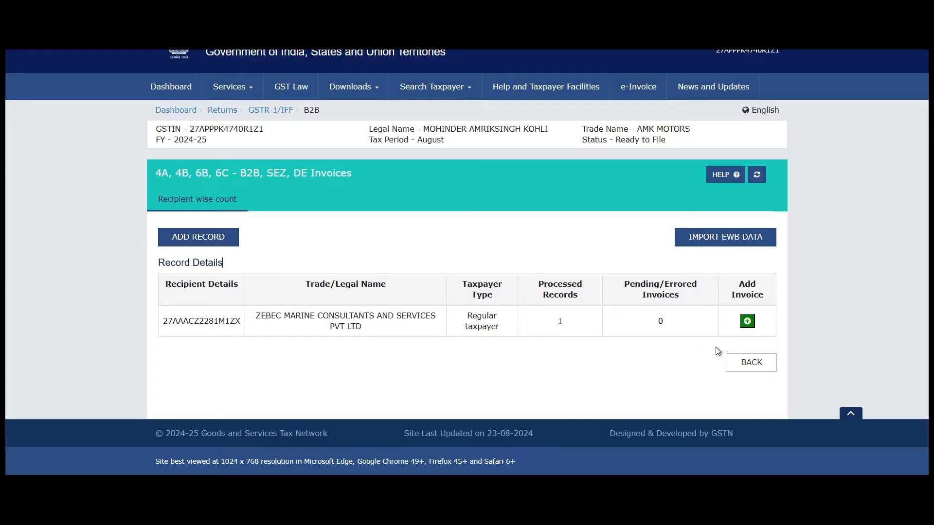
pyautogui.click(751, 362)
# - Scroll down to the Add Record Details tiles, where B2B invoices shows 1 record
pyautogui.scroll(-4, 736, 350)
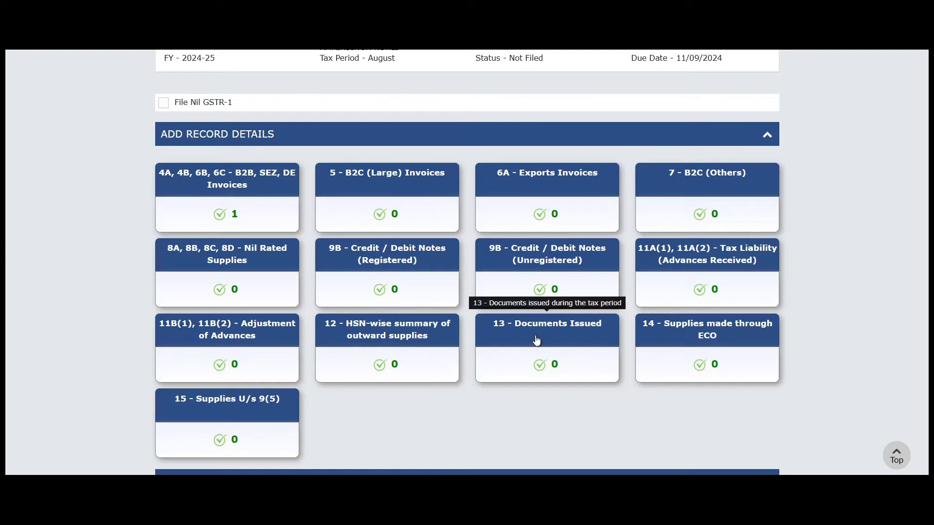
# - Open the HSN-wise summary and enter HSN 998331 (Engineering advisory services) copied from the invoice
pyautogui.click(409, 342)
pyautogui.scroll(-3, 423, 301)
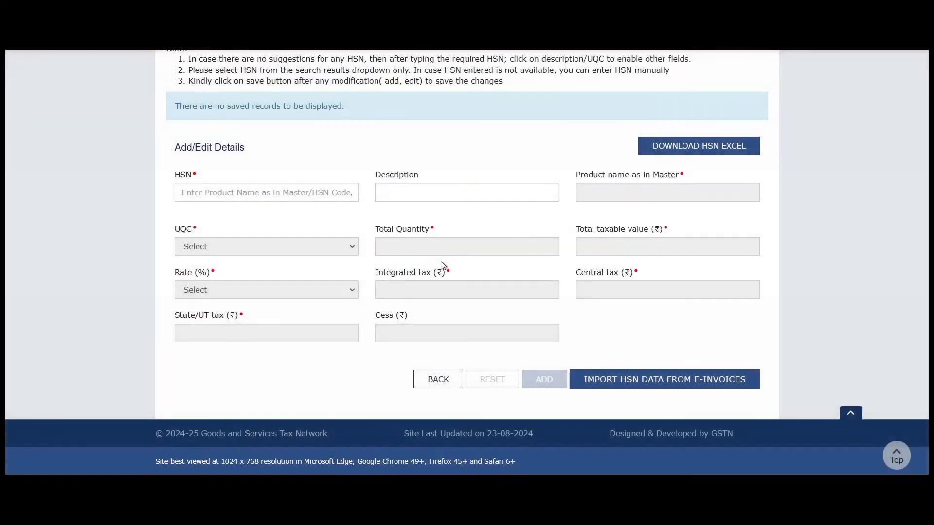
pyautogui.scroll(1, 320, 193)
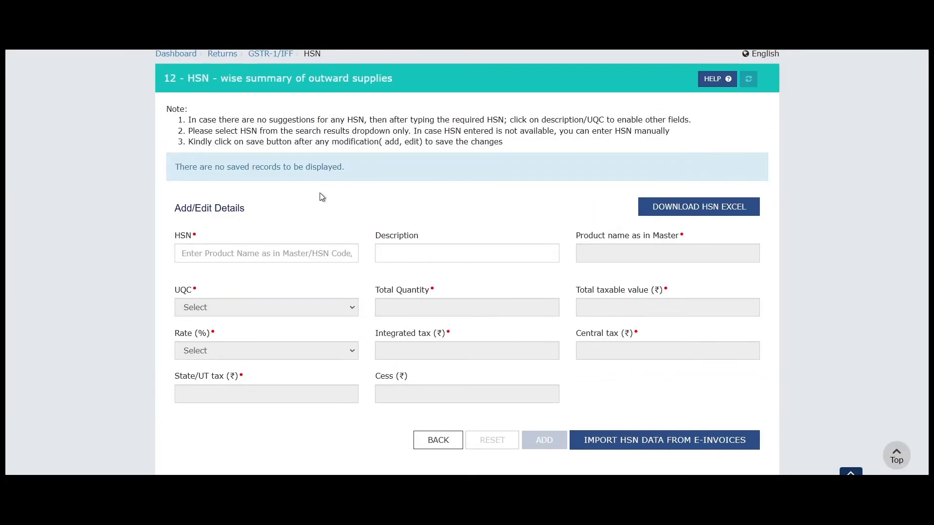
pyautogui.click(267, 253)
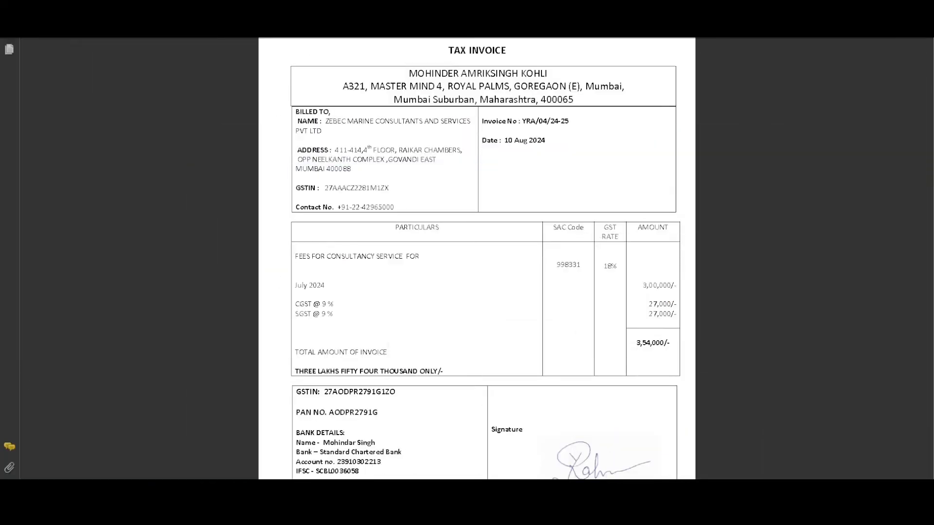
pyautogui.doubleClick(566, 264)
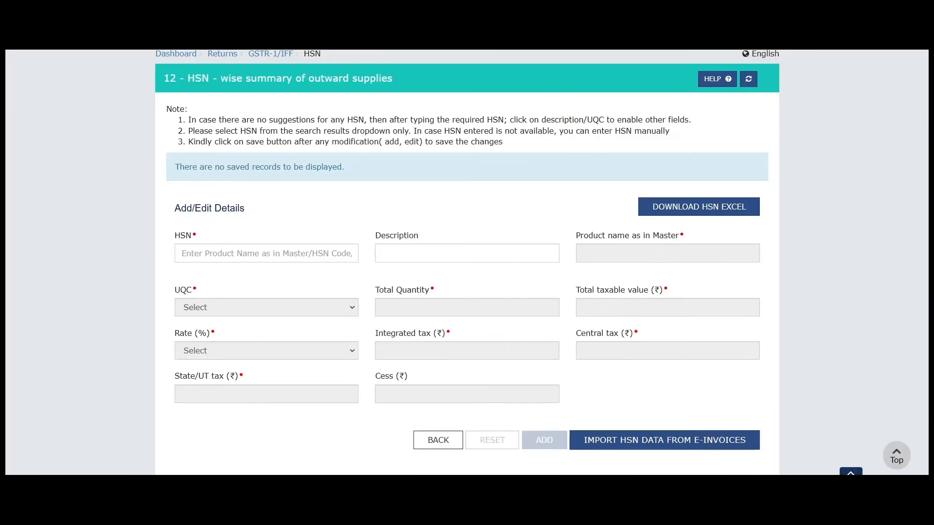
pyautogui.write('998331')
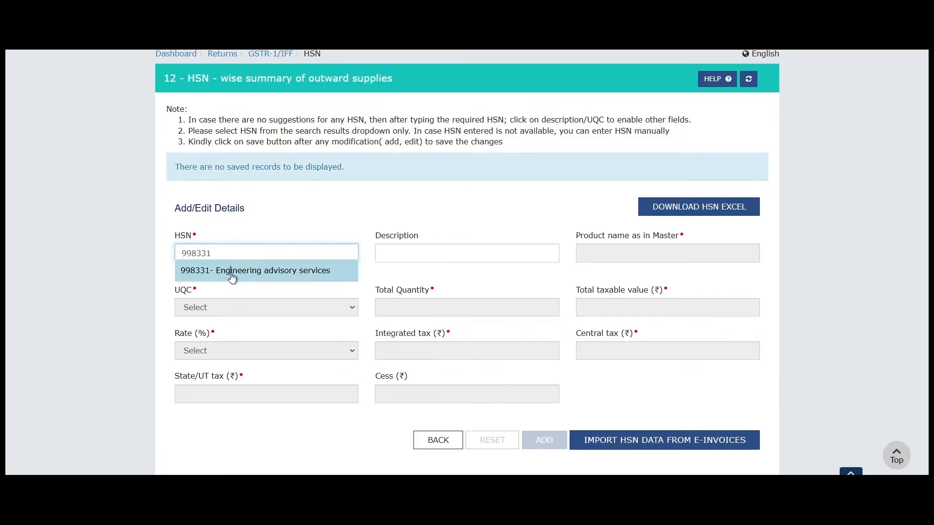
pyautogui.click(232, 276)
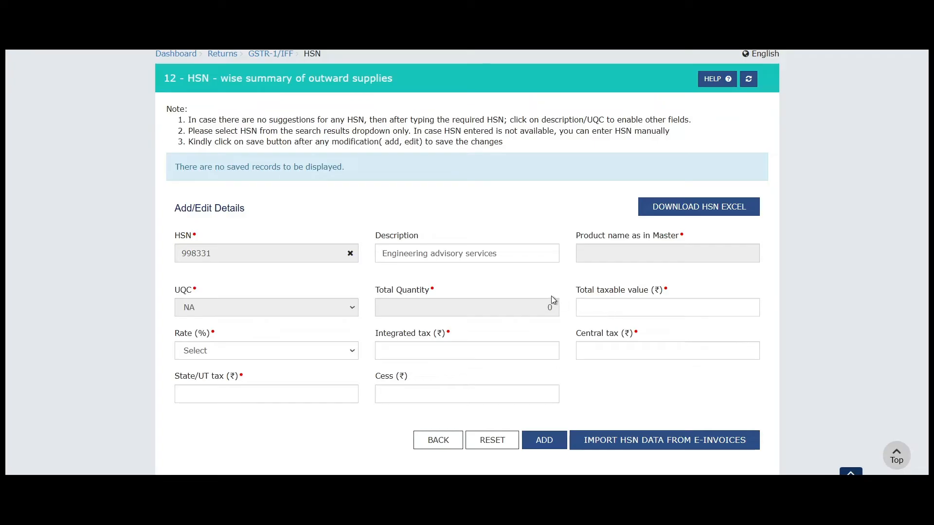
# - Enter total taxable value 3,00,000 and select the 18% rate
pyautogui.click(592, 308)
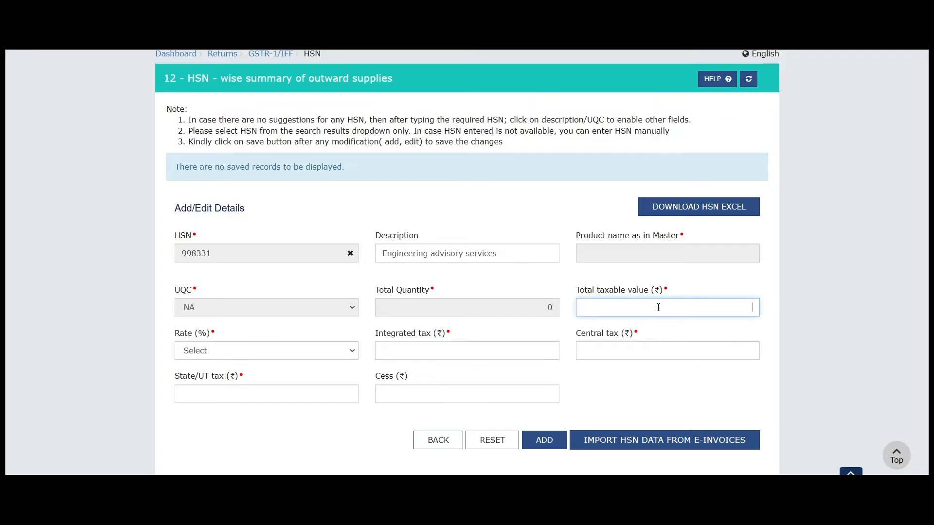
pyautogui.write('3,00,000')
pyautogui.press('Tab')
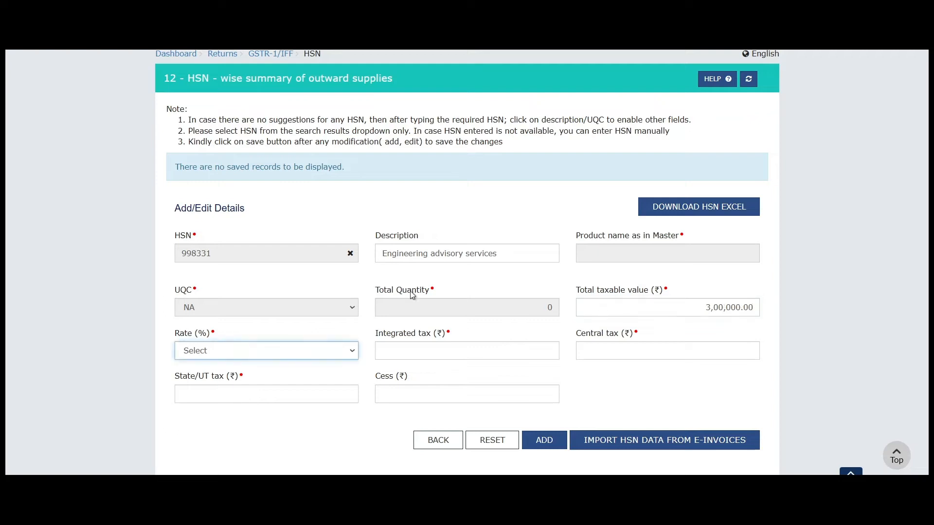
pyautogui.click(198, 351)
pyautogui.click(207, 325)
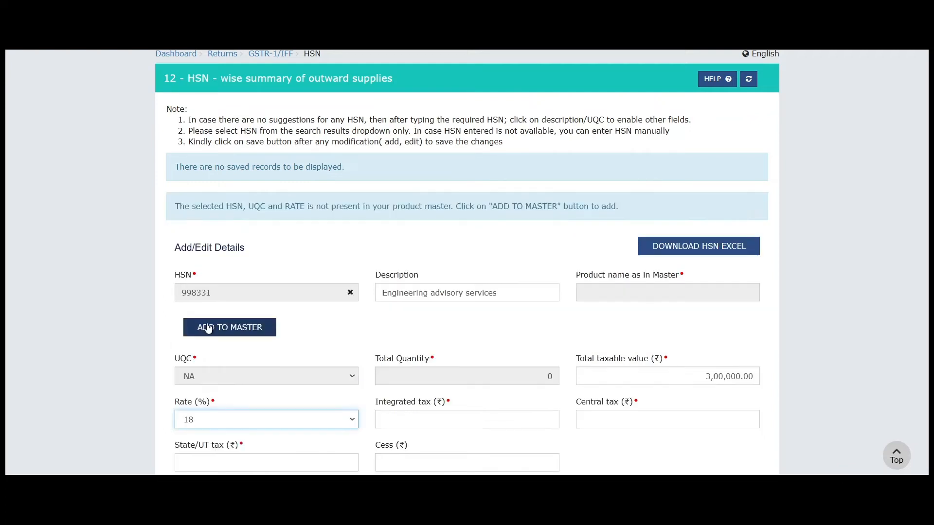
pyautogui.scroll(-3, 468, 433)
# - Enter integrated tax 0 and central and state tax 27,000 each, then add the HSN entry
pyautogui.click(403, 297)
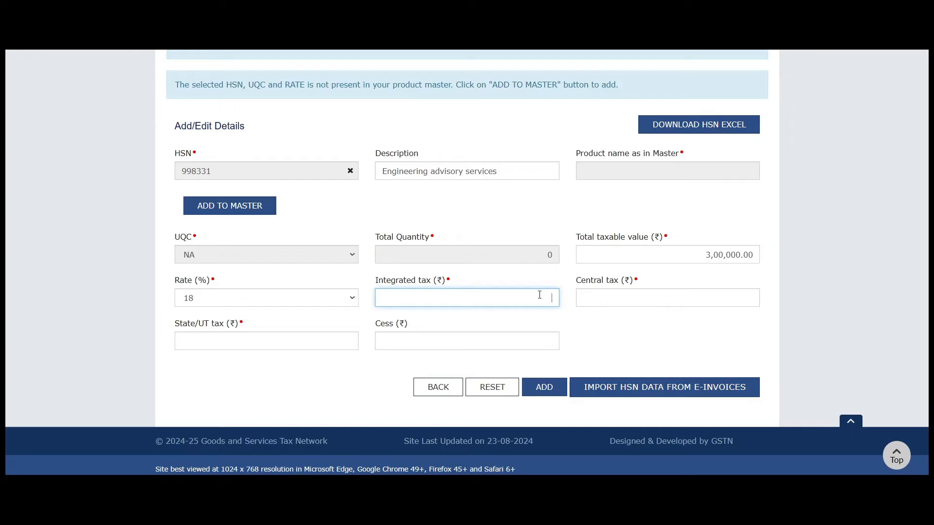
pyautogui.click(634, 299)
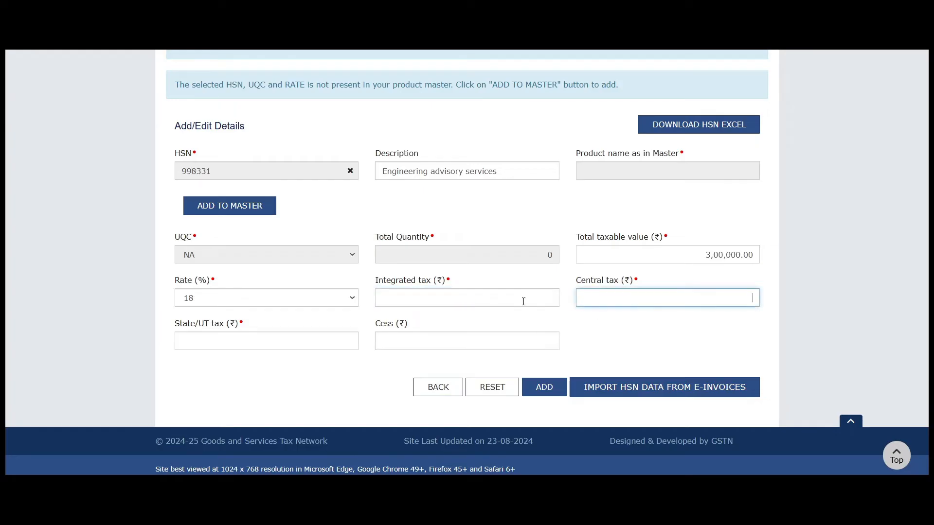
pyautogui.click(460, 301)
pyautogui.click(624, 296)
pyautogui.click(480, 299)
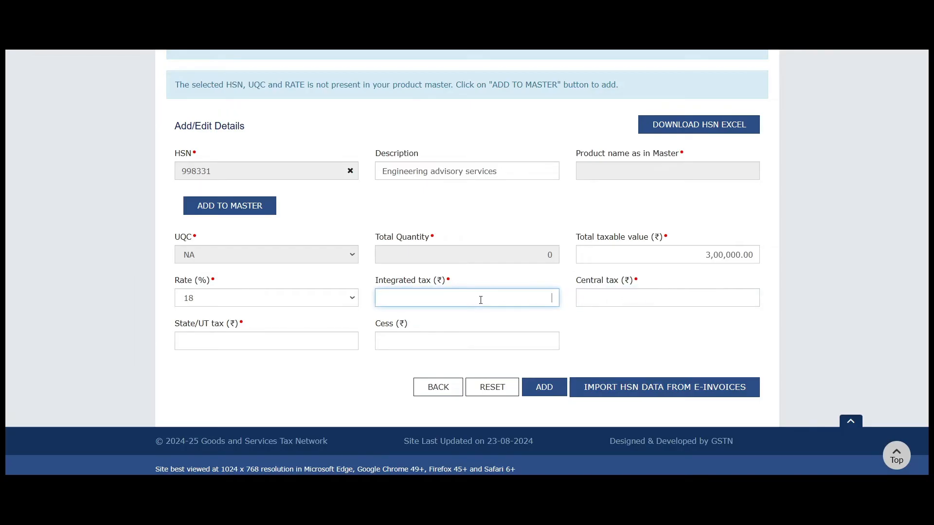
pyautogui.write('0')
pyautogui.click(612, 307)
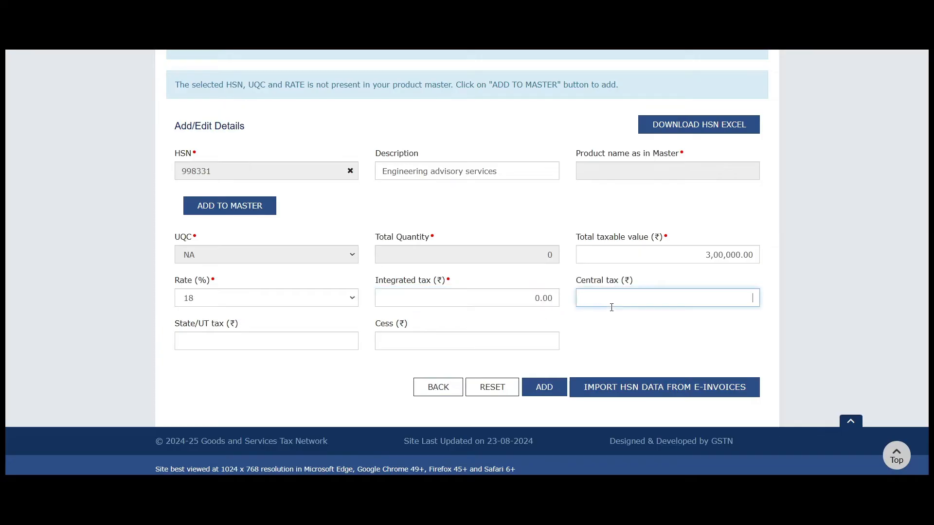
pyautogui.write('27000')
pyautogui.press('Tab')
pyautogui.write('27000')
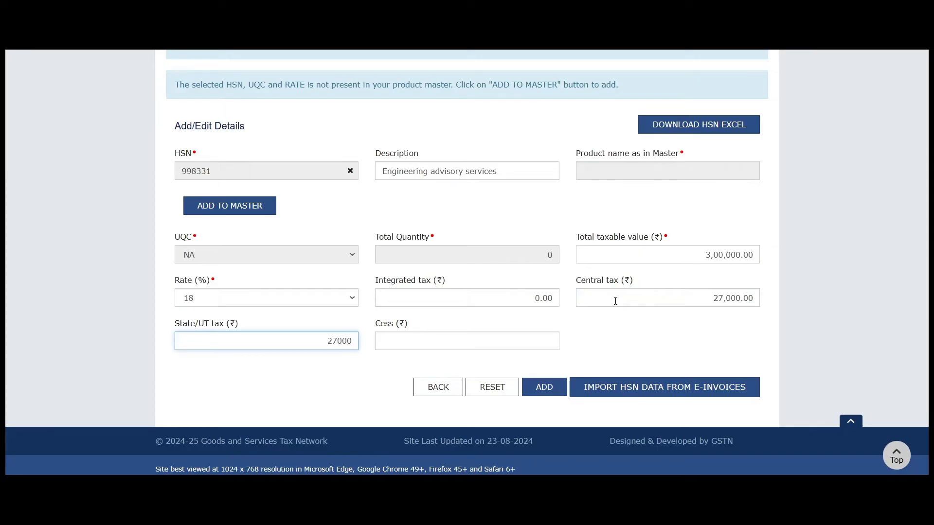
pyautogui.click(625, 341)
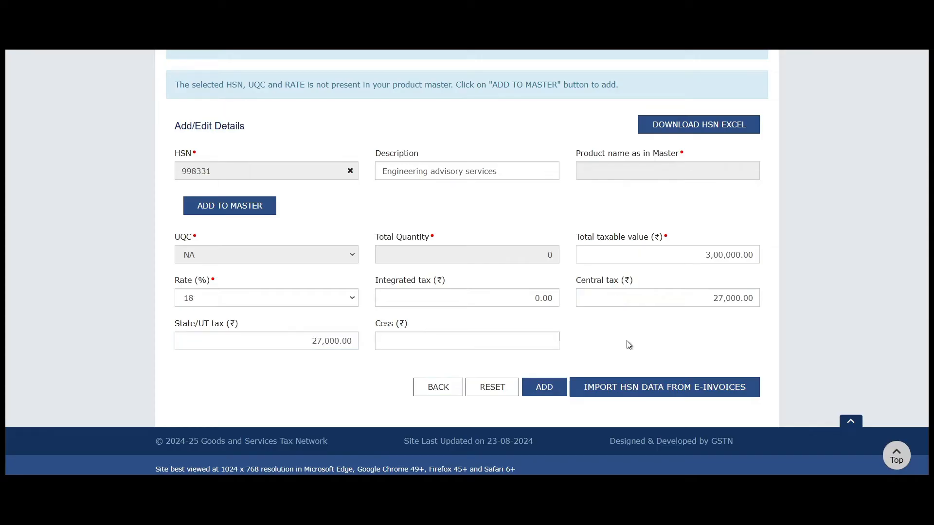
pyautogui.click(550, 392)
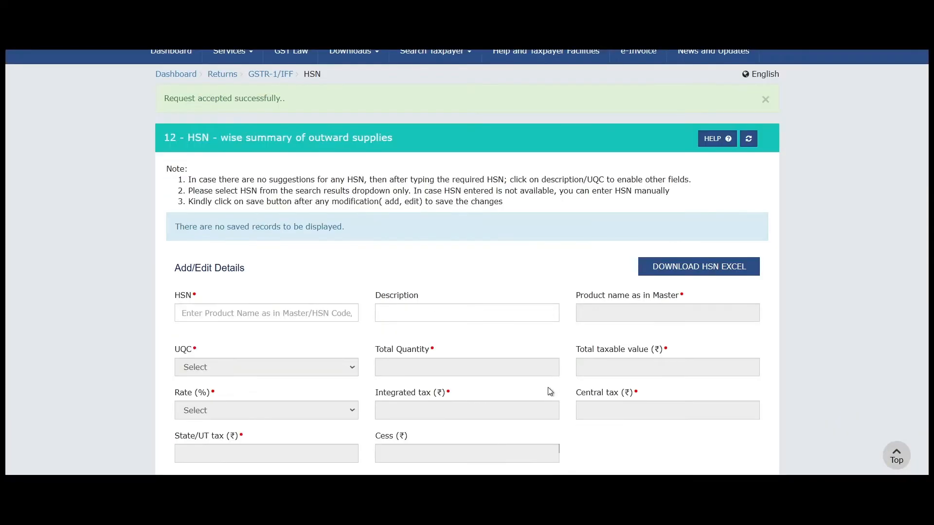
# - Save the added HSN 998331 record and go back to the GSTR-1 dashboard tiles
pyautogui.scroll(-3, 543, 212)
pyautogui.scroll(-4, 543, 212)
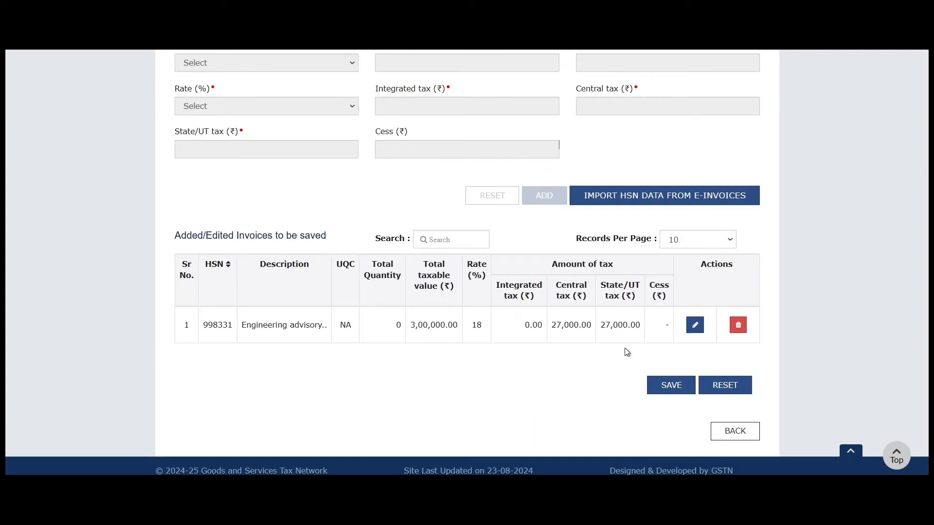
pyautogui.click(672, 385)
pyautogui.scroll(-2, 454, 200)
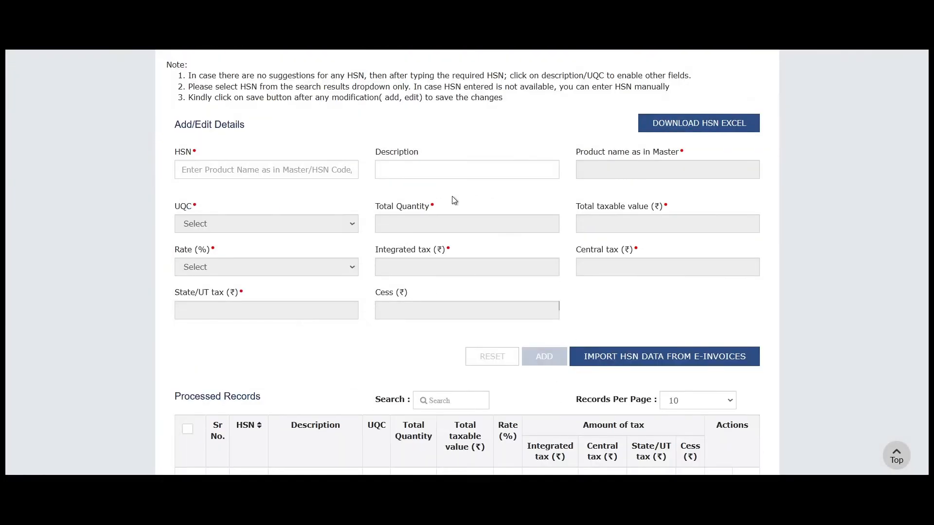
pyautogui.scroll(-3, 454, 199)
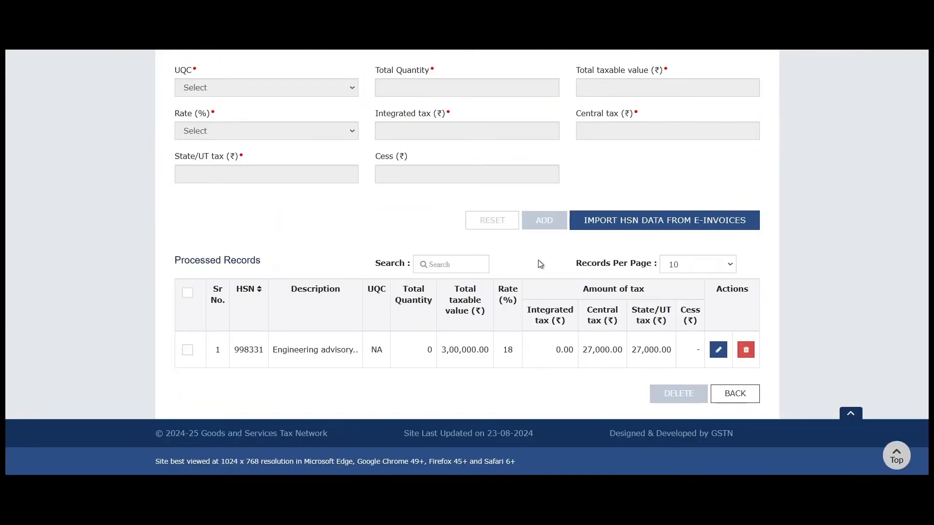
pyautogui.click(743, 398)
pyautogui.scroll(-4, 693, 357)
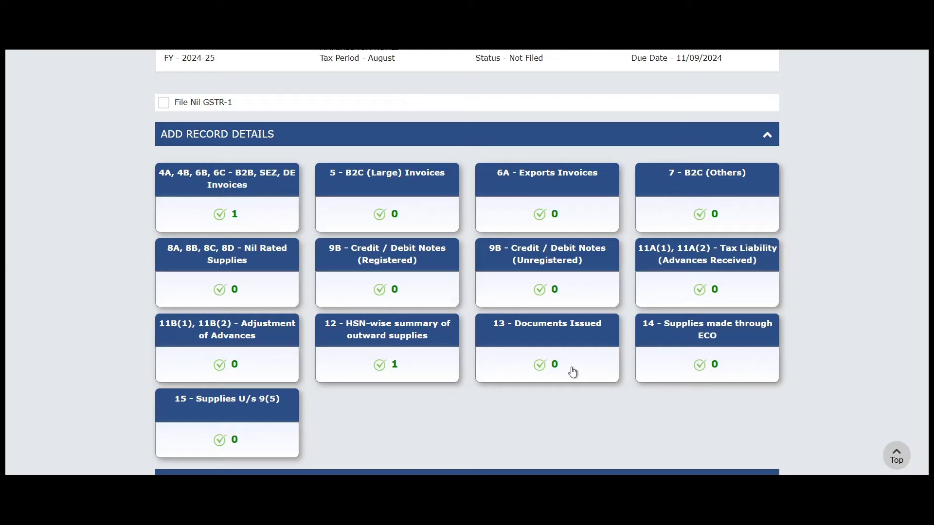
# - Open the 13 - Documents Issued tile and add a blank row under Invoices for outward supply
pyautogui.click(546, 346)
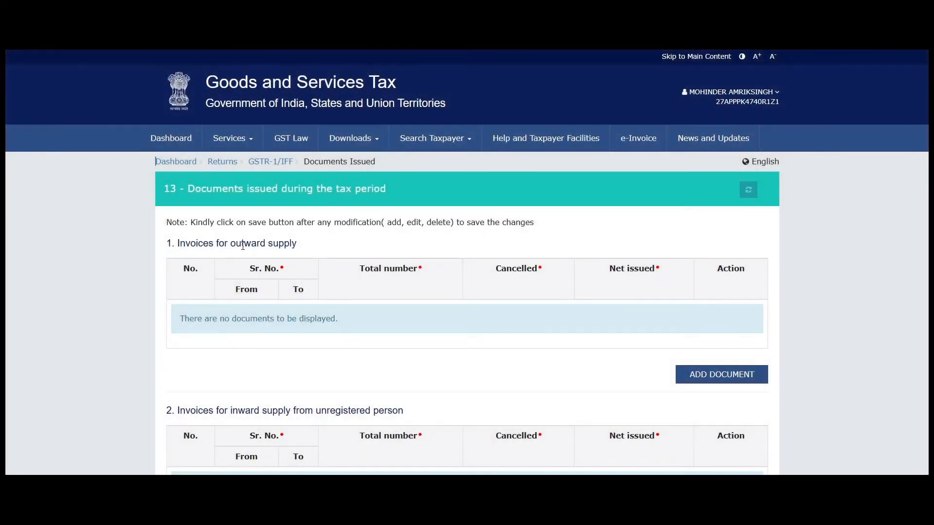
pyautogui.moveTo(294, 248); pyautogui.dragTo(182, 247)
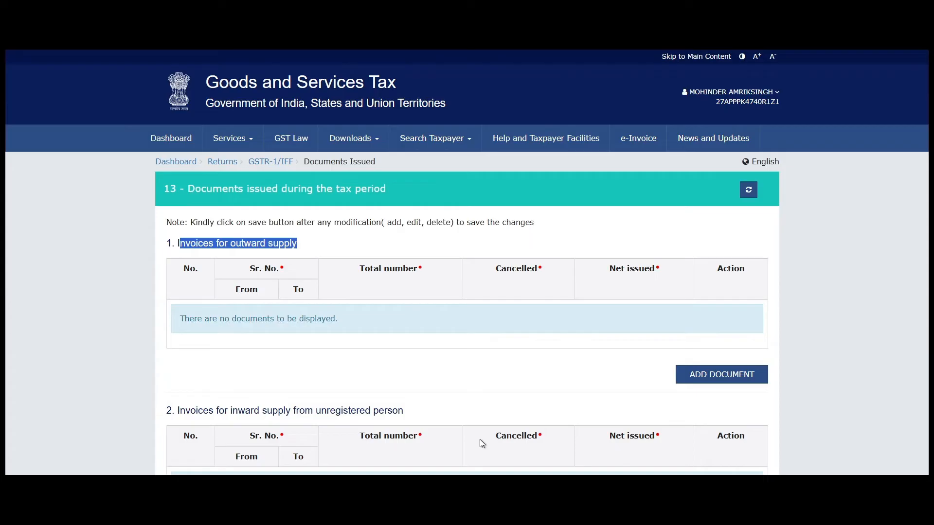
pyautogui.click(542, 376)
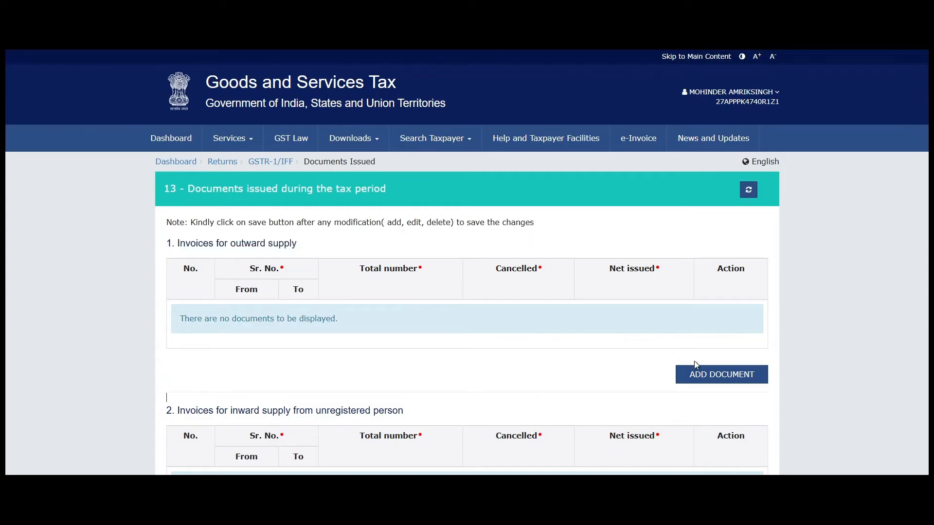
pyautogui.click(722, 375)
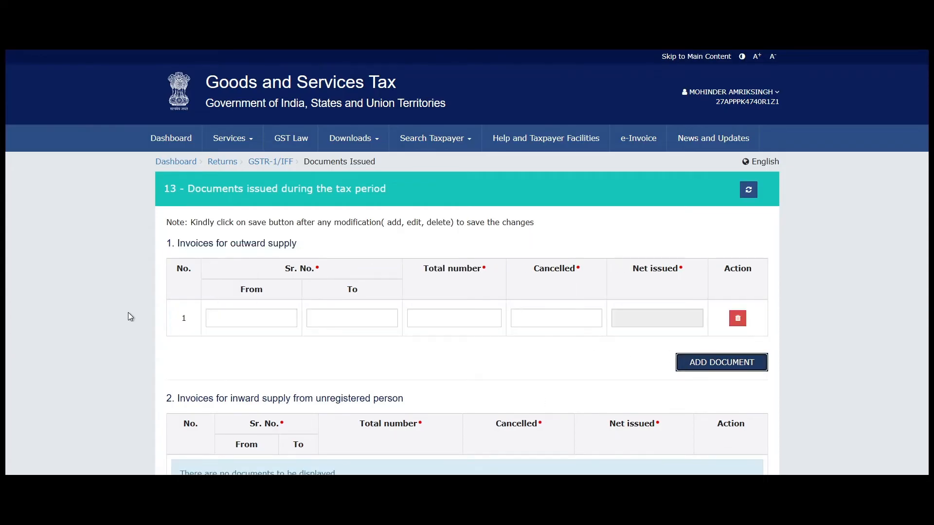
pyautogui.click(243, 319)
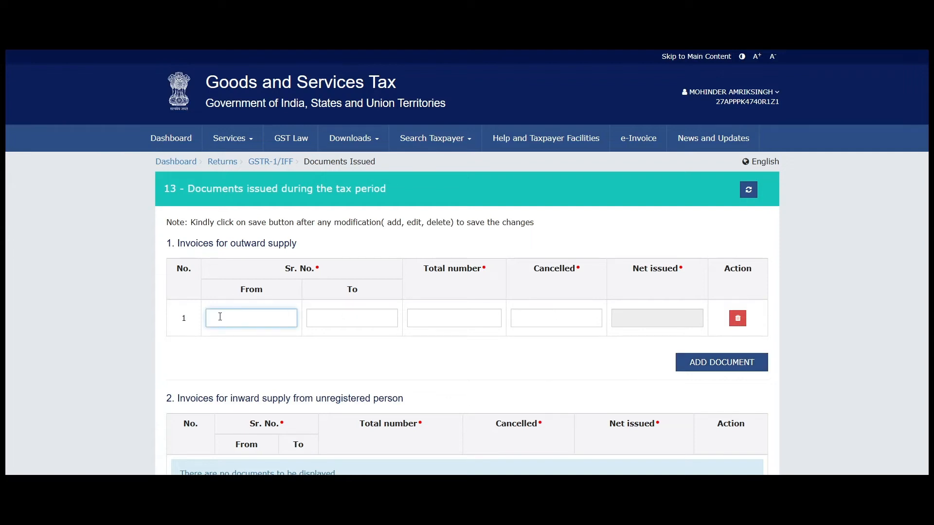
pyautogui.moveTo(284, 269); pyautogui.dragTo(315, 269)
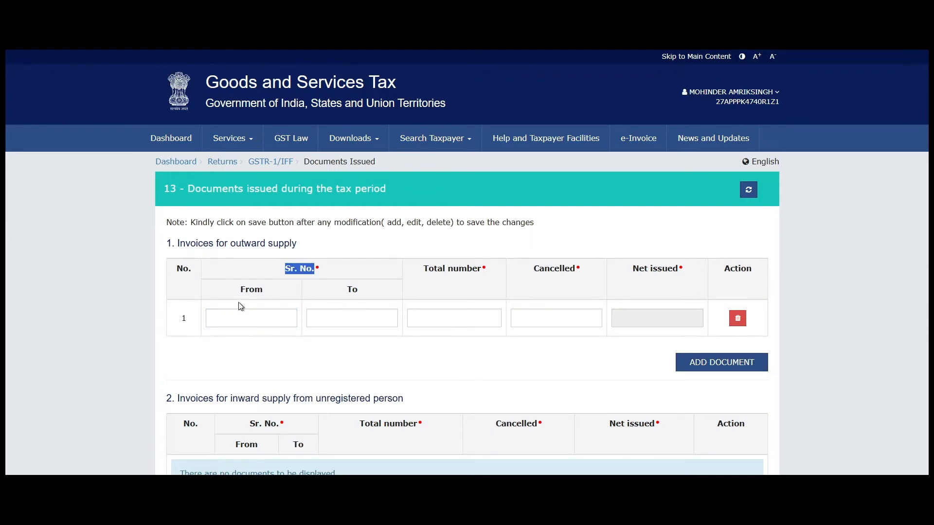
pyautogui.click(234, 320)
pyautogui.click(360, 316)
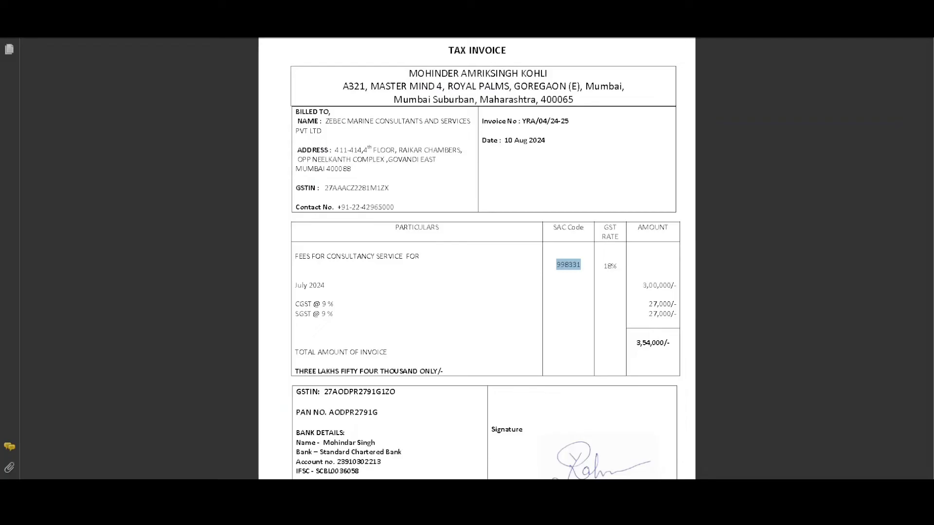
# - Select and copy the invoice number from the tax invoice PDF
pyautogui.click(564, 134)
pyautogui.moveTo(524, 124); pyautogui.dragTo(581, 125)
pyautogui.hotkey('ctrl', 'c')
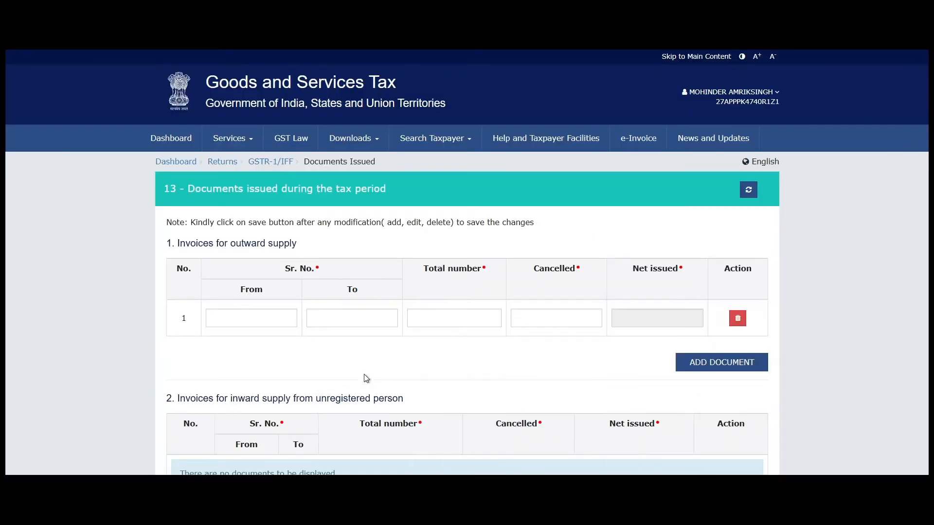
pyautogui.click(340, 319)
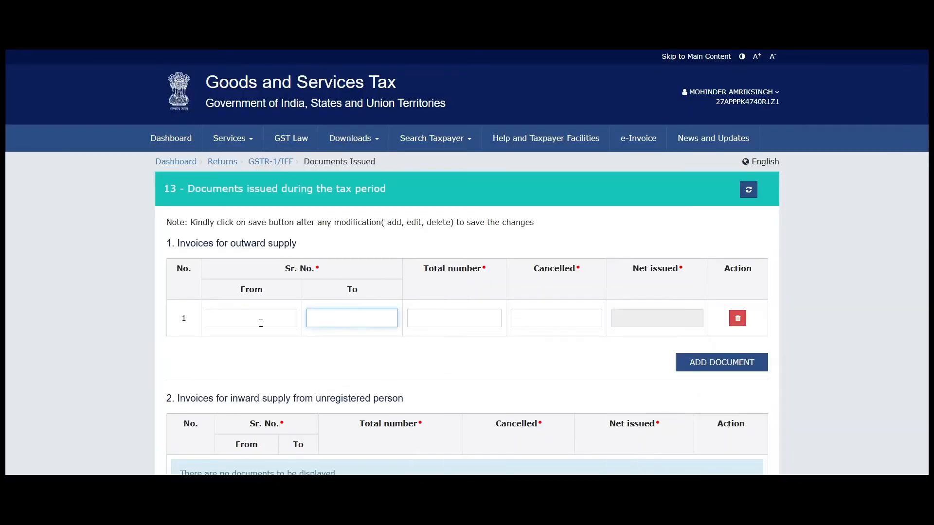
# - Fill both the starting and ending serial number with invoice number YRA/04/24-25
pyautogui.click(237, 322)
pyautogui.hotkey('ctrl', 'v')
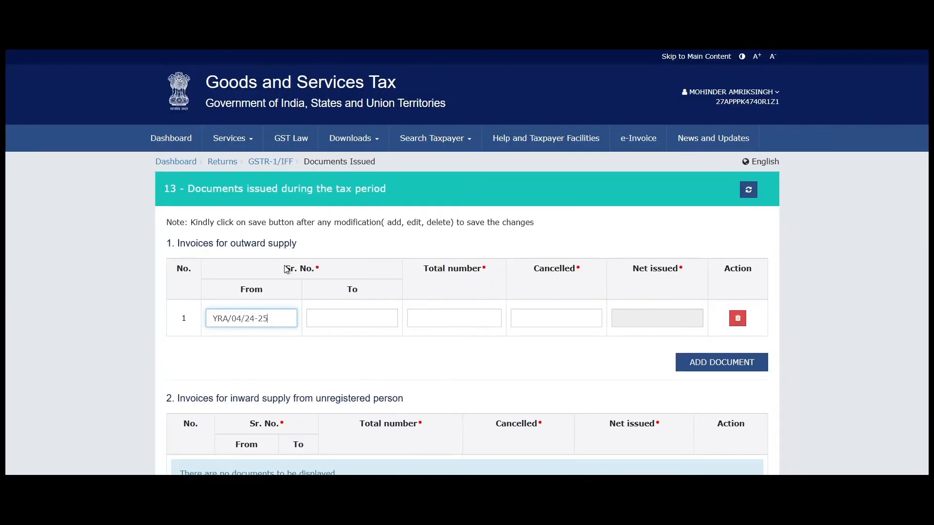
pyautogui.tripleClick(288, 268)
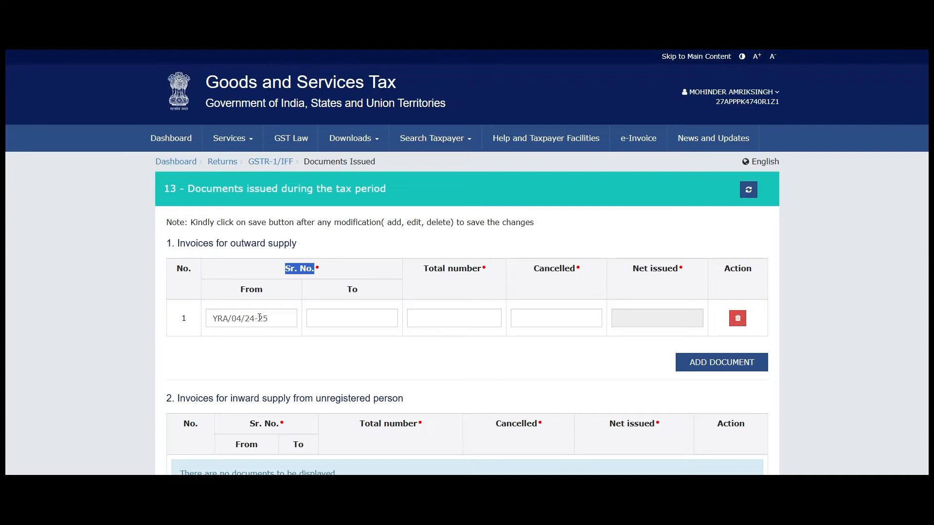
pyautogui.click(260, 320)
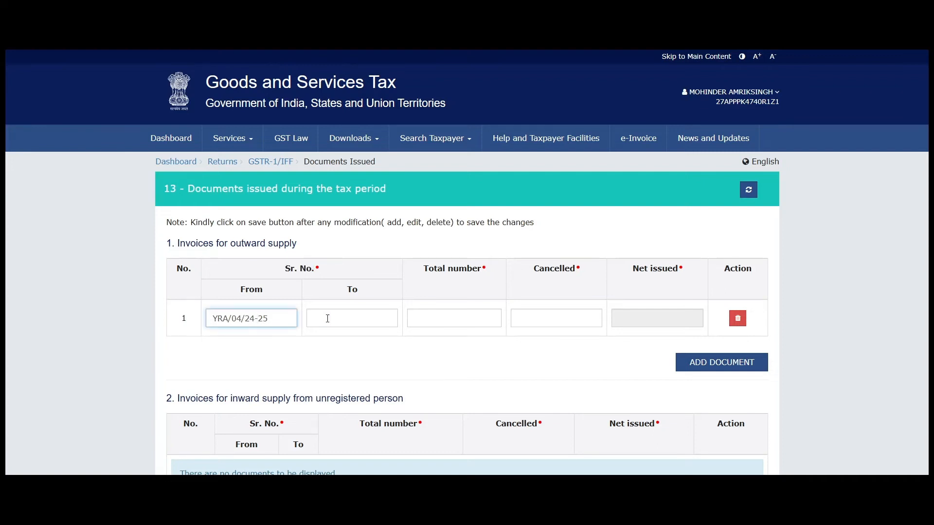
pyautogui.click(343, 320)
pyautogui.hotkey('ctrl', 'v')
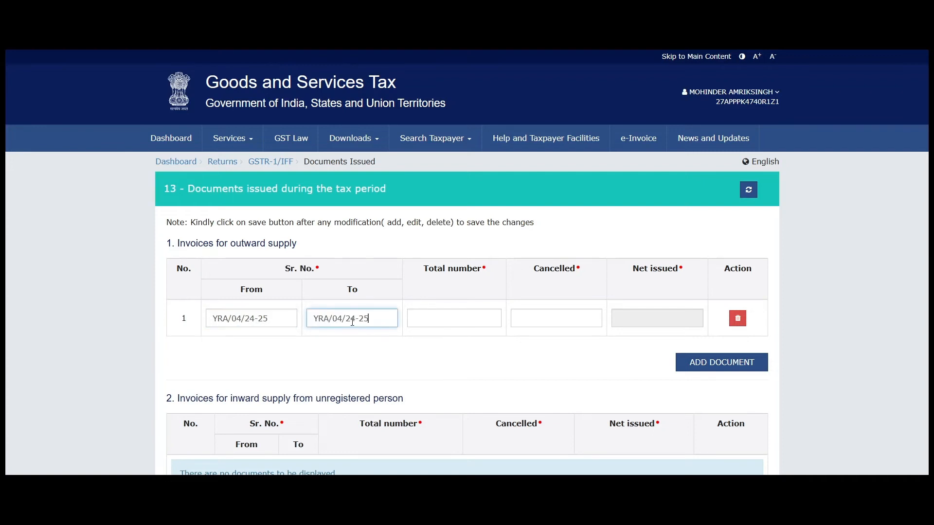
pyautogui.hotkey('shift', 'Left')
pyautogui.write('5')
pyautogui.moveTo(385, 318); pyautogui.dragTo(343, 320)
pyautogui.click(343, 320)
pyautogui.hotkey('shift', 'Left')
pyautogui.write('1')
pyautogui.hotkey('shift', 'Left')
pyautogui.write('4')
pyautogui.click(291, 338)
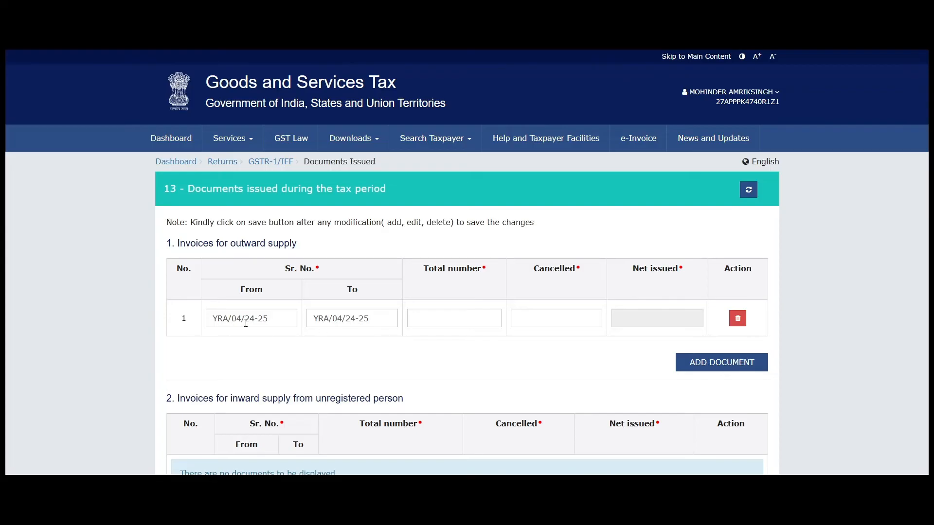
# - Set the outward-supply row to 1 total invoice and 0 cancelled
pyautogui.click(433, 314)
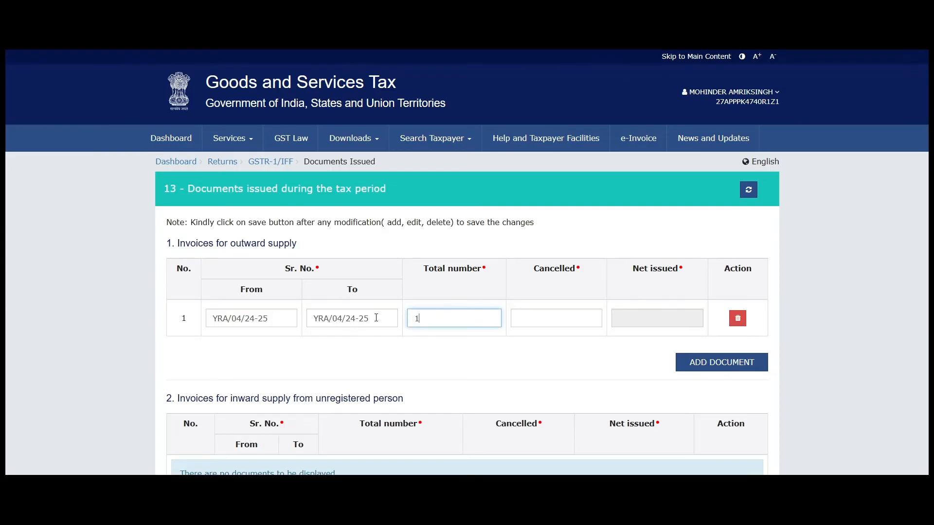
pyautogui.click(583, 322)
pyautogui.write('0')
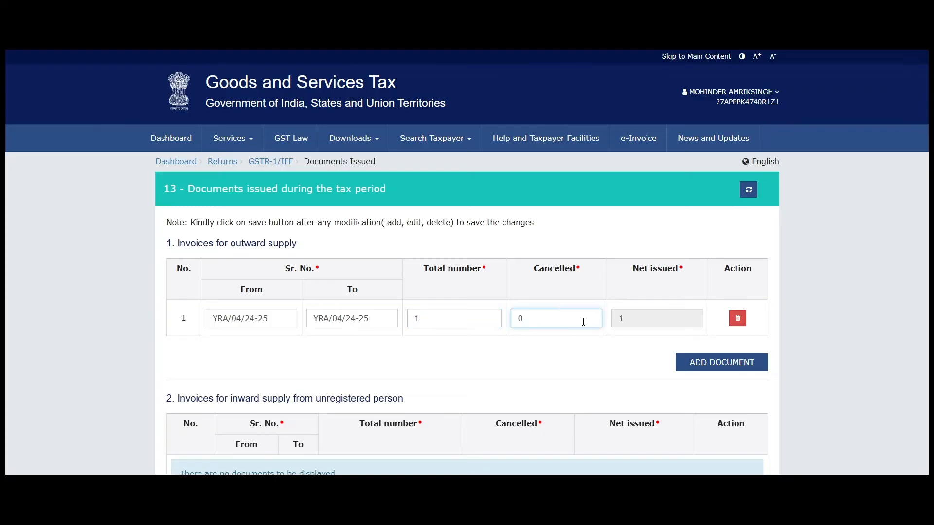
pyautogui.moveTo(638, 269); pyautogui.dragTo(694, 276)
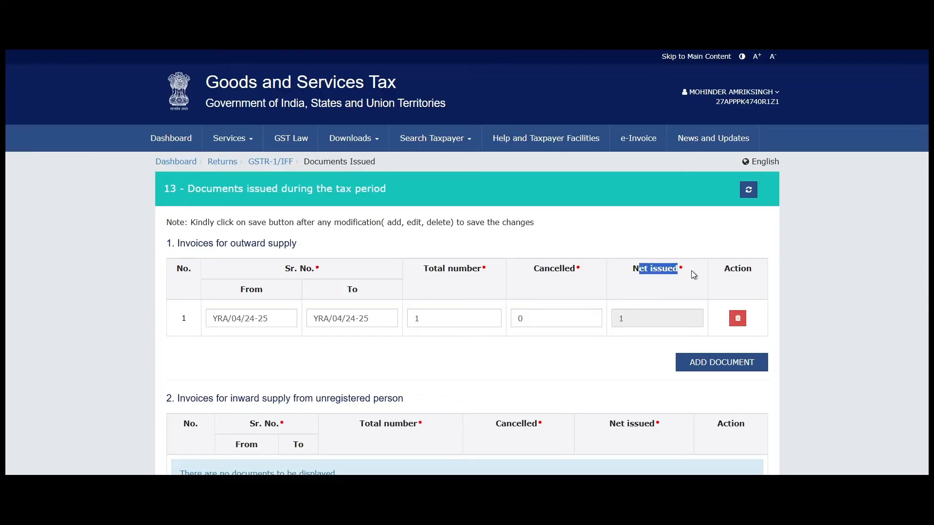
pyautogui.click(647, 319)
# - Save the Documents Issued entry and return to the GSTR-1 record tiles
pyautogui.scroll(-5, 711, 317)
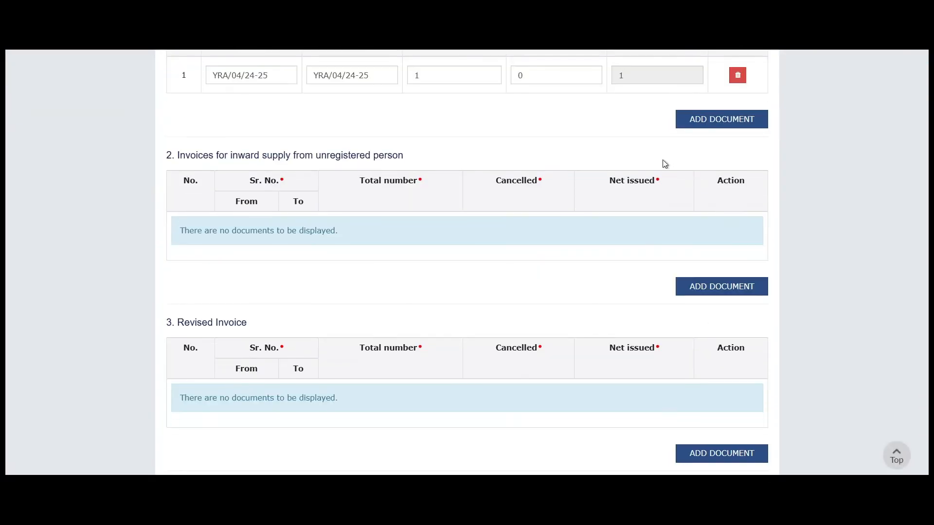
pyautogui.scroll(-15, 866, 230)
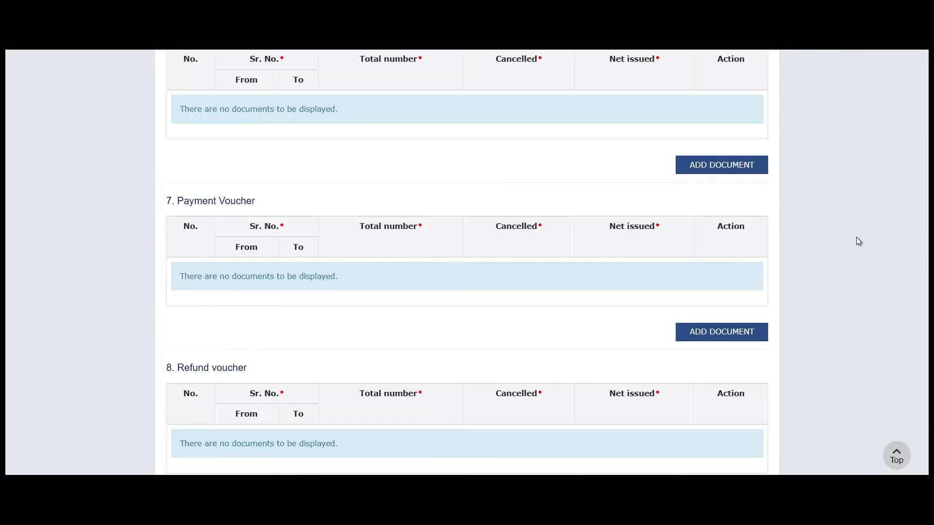
pyautogui.scroll(-10, 851, 266)
pyautogui.click(751, 396)
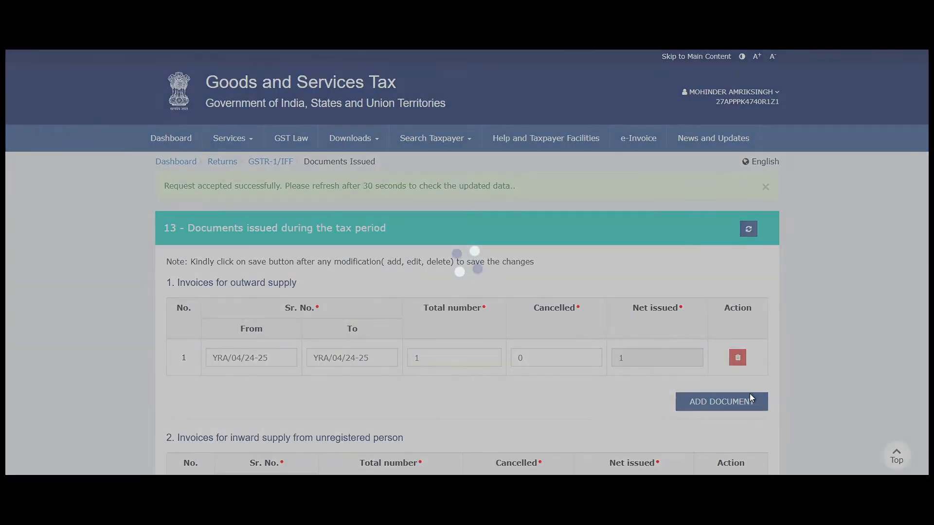
pyautogui.scroll(-14, 560, 266)
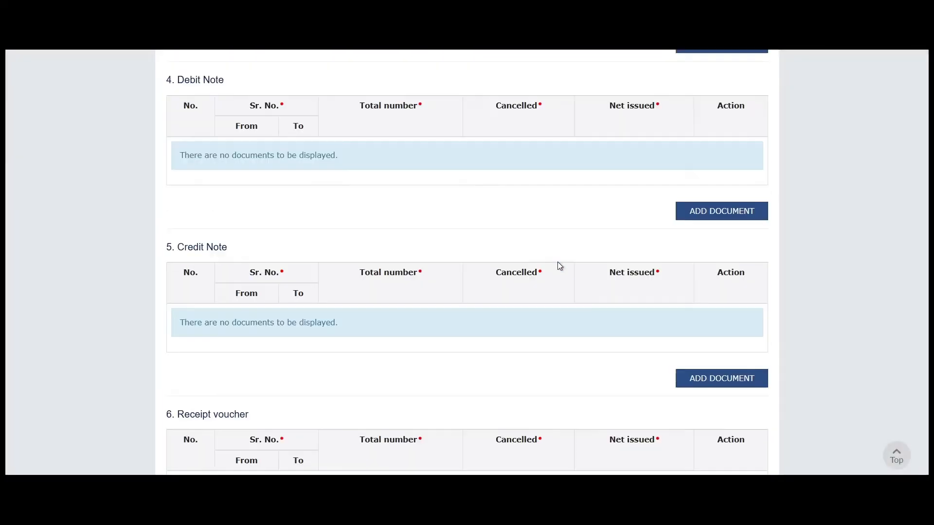
pyautogui.scroll(-15, 559, 265)
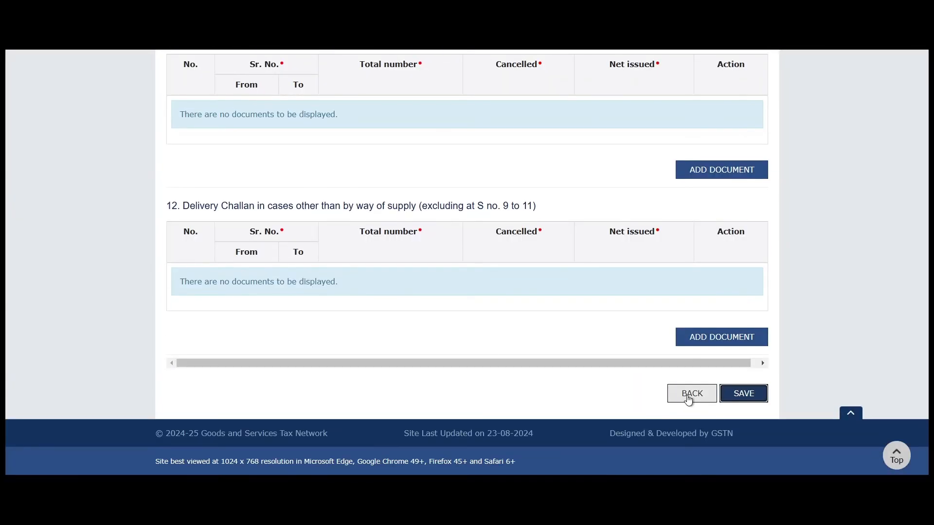
pyautogui.click(691, 395)
pyautogui.scroll(-5, 560, 292)
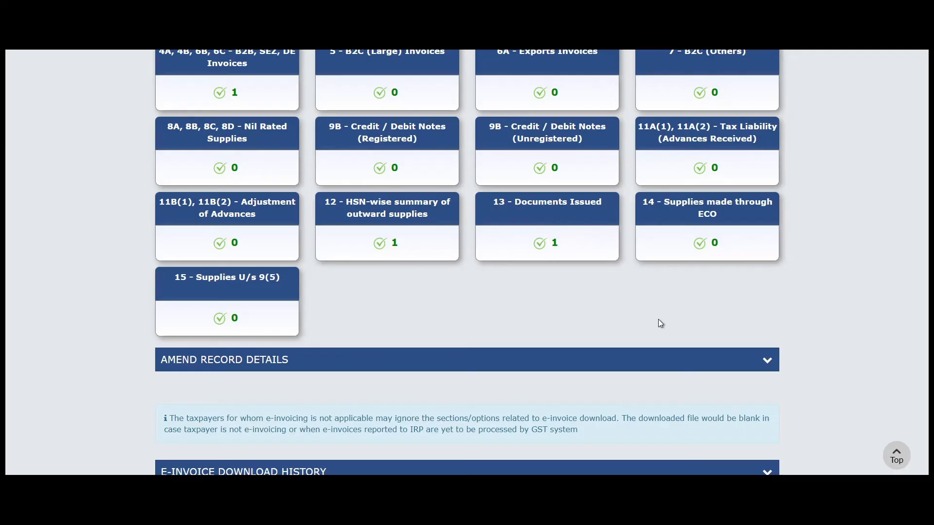
pyautogui.scroll(-1, 602, 294)
pyautogui.scroll(-2, 602, 294)
pyautogui.scroll(8, 602, 293)
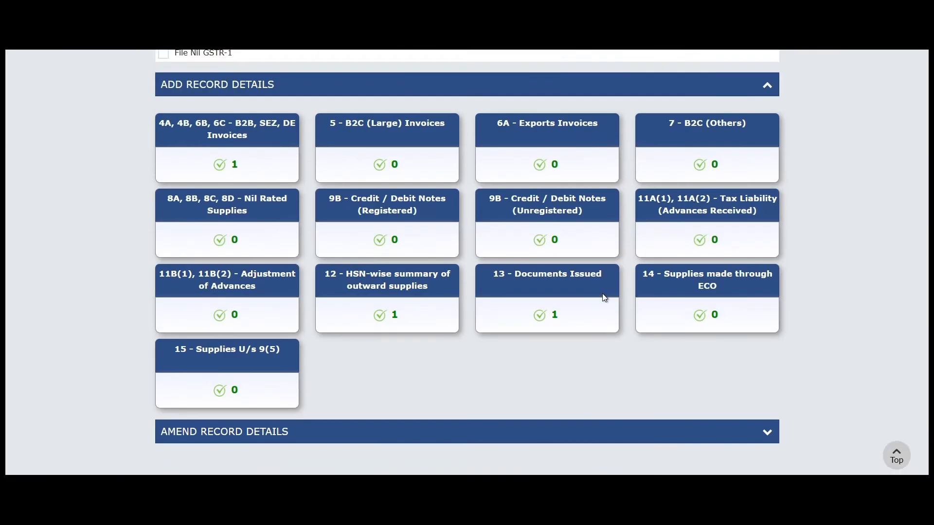
pyautogui.scroll(-8, 730, 317)
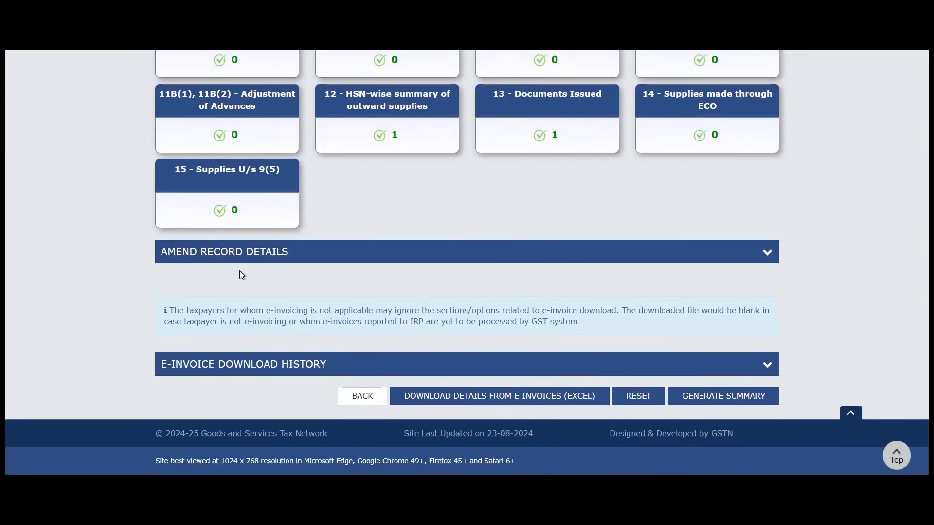
pyautogui.click(427, 259)
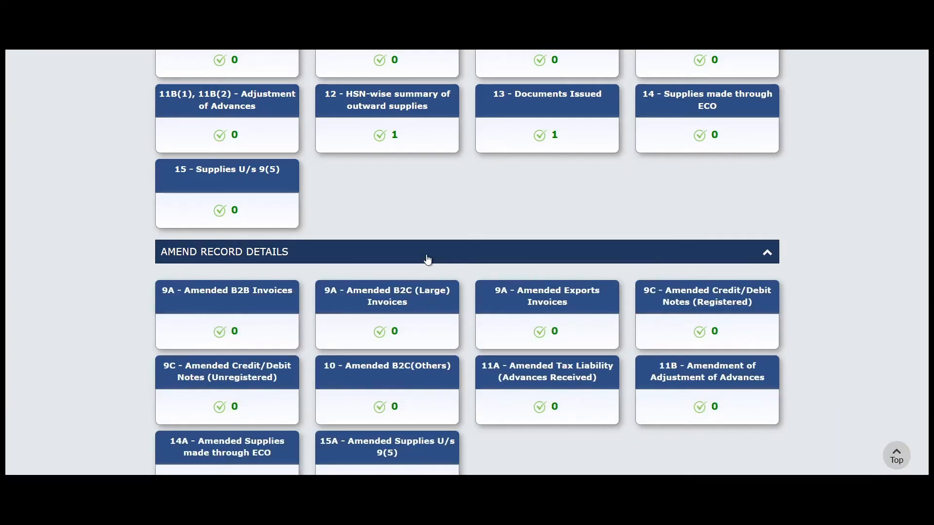
pyautogui.click(427, 259)
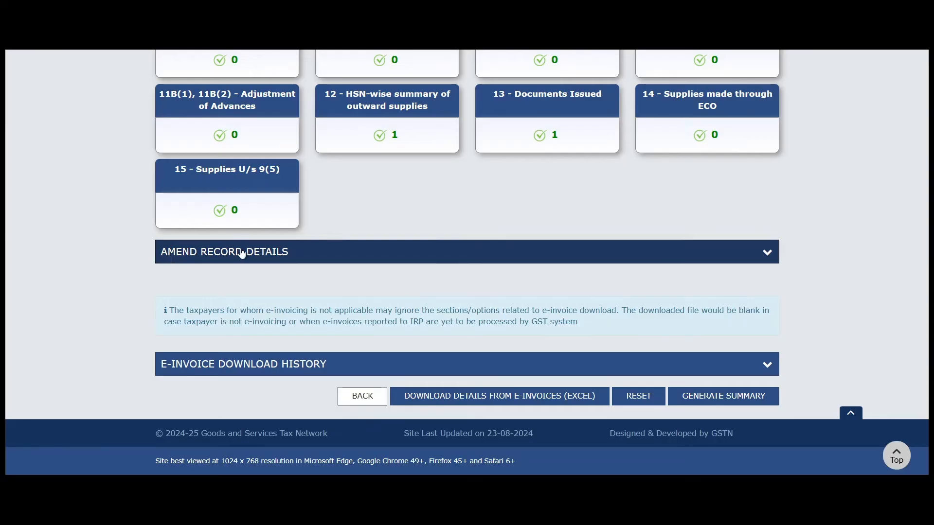
pyautogui.scroll(2, 311, 253)
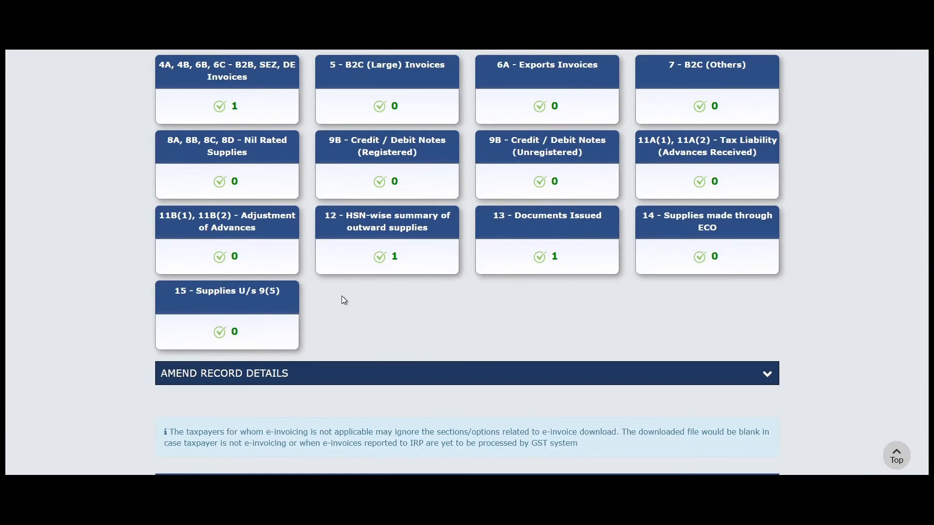
pyautogui.scroll(3, 342, 300)
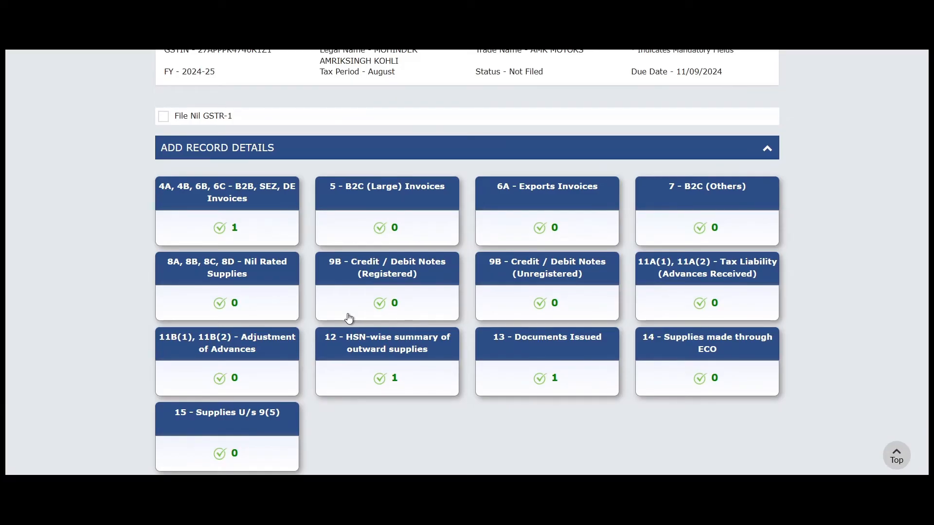
pyautogui.scroll(-5, 349, 318)
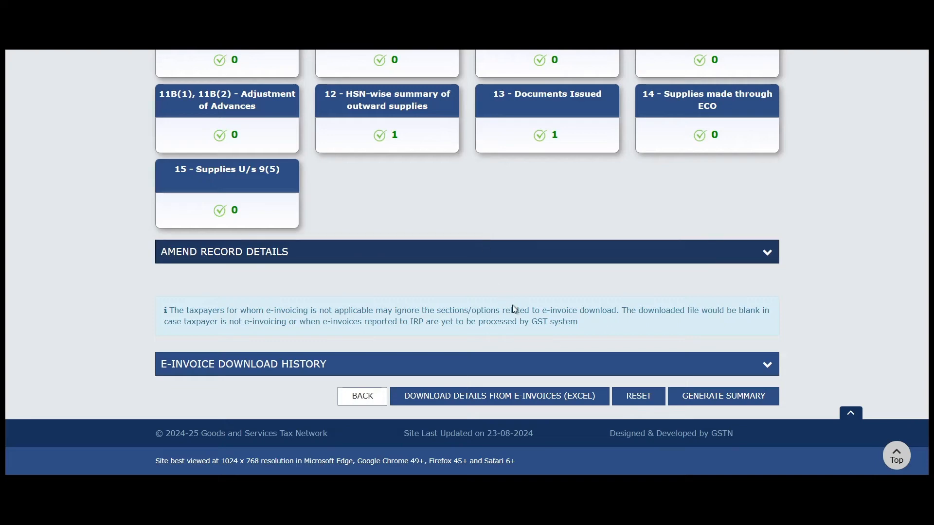
pyautogui.scroll(2, 734, 311)
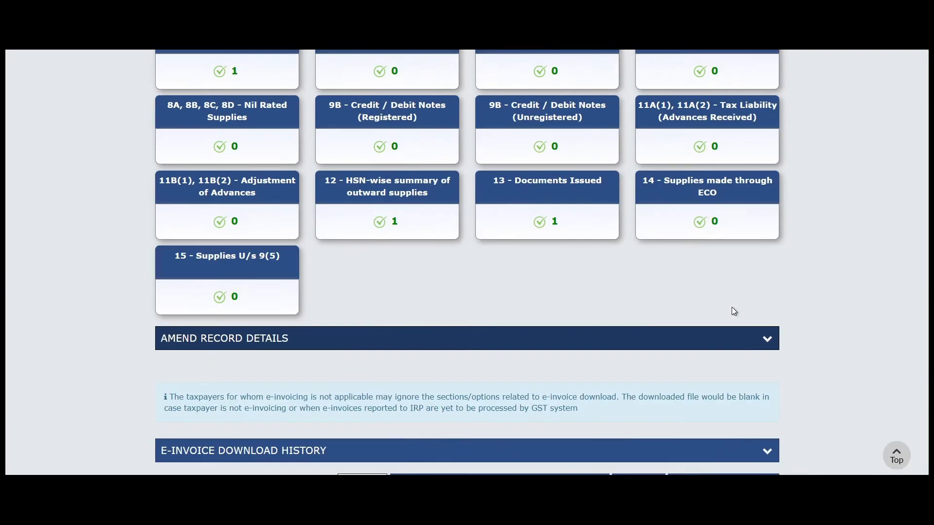
pyautogui.scroll(4, 735, 312)
pyautogui.scroll(-3, 314, 275)
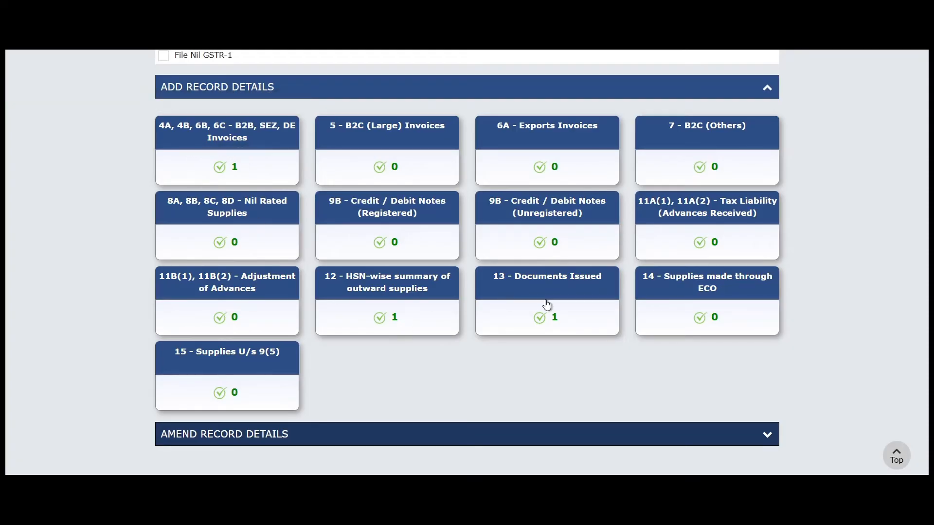
pyautogui.scroll(-3, 706, 344)
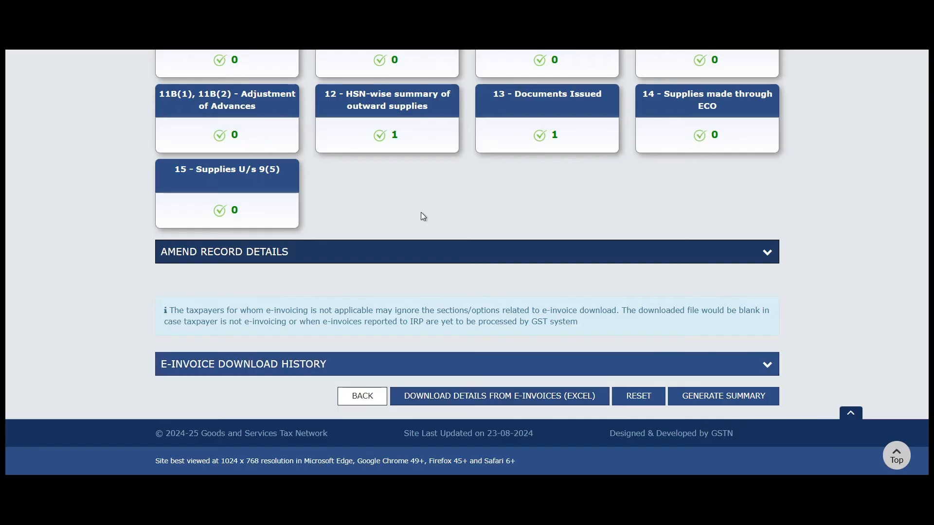
pyautogui.scroll(1, 426, 219)
pyautogui.scroll(-1, 431, 228)
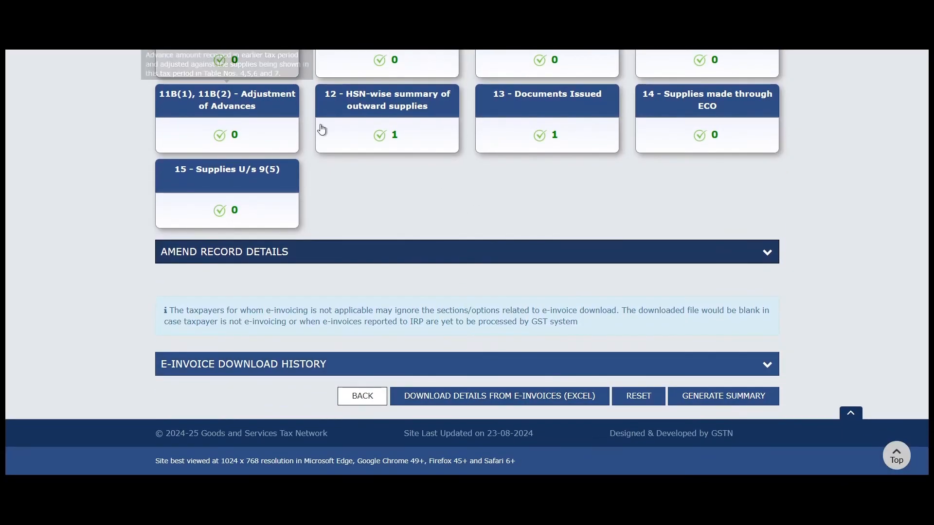
pyautogui.scroll(2, 302, 146)
pyautogui.scroll(1, 278, 158)
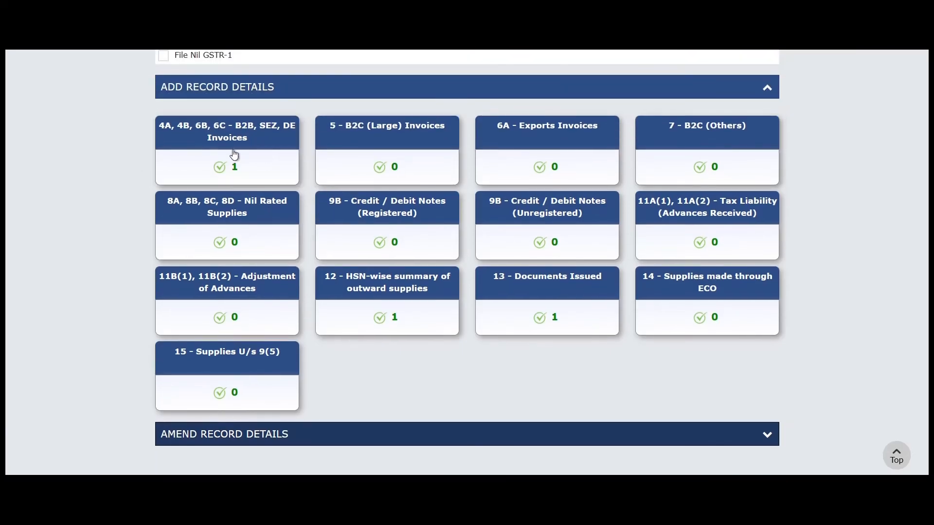
pyautogui.scroll(2, 302, 187)
pyautogui.scroll(-3, 306, 229)
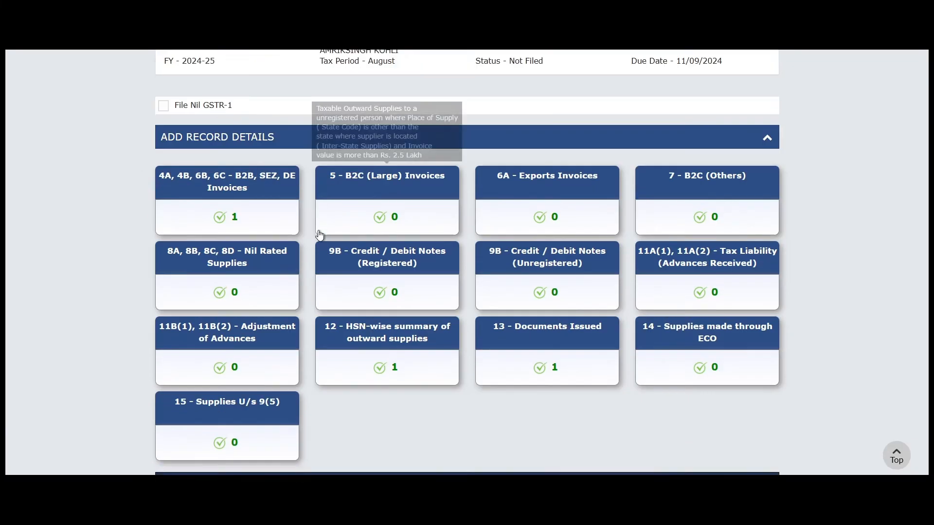
pyautogui.scroll(1, 325, 230)
pyautogui.scroll(-3, 340, 244)
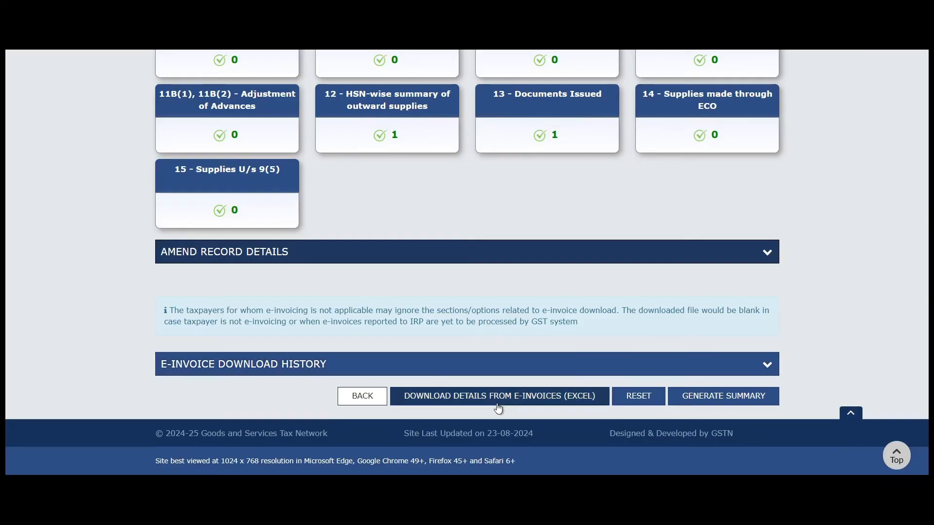
pyautogui.scroll(5, 477, 271)
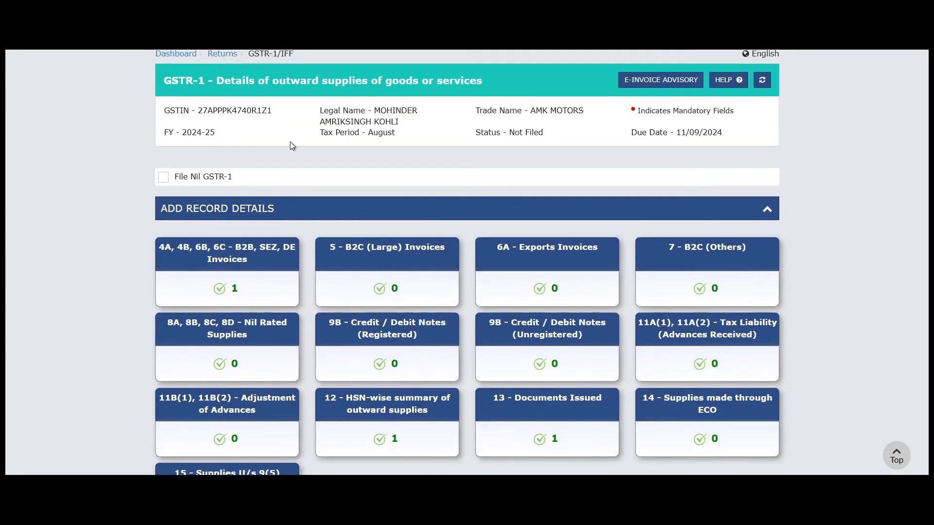
pyautogui.scroll(-5, 290, 146)
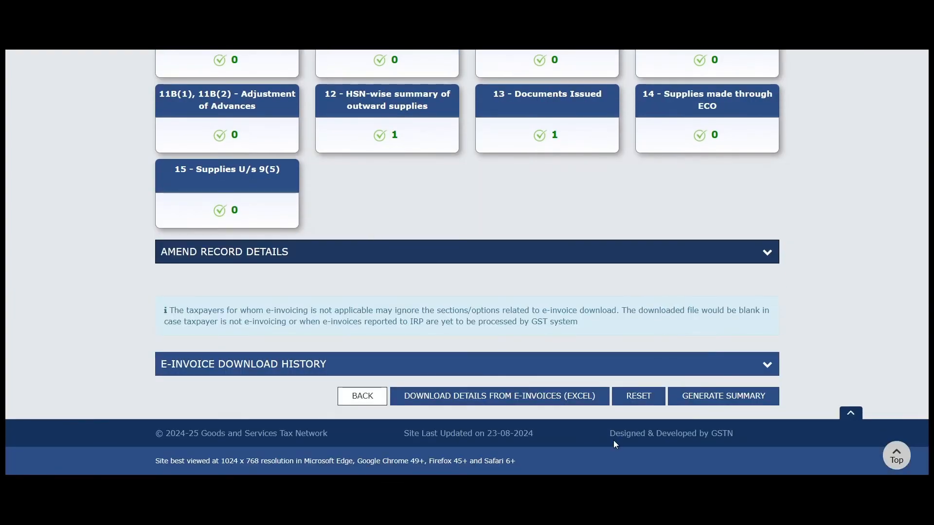
pyautogui.click(585, 403)
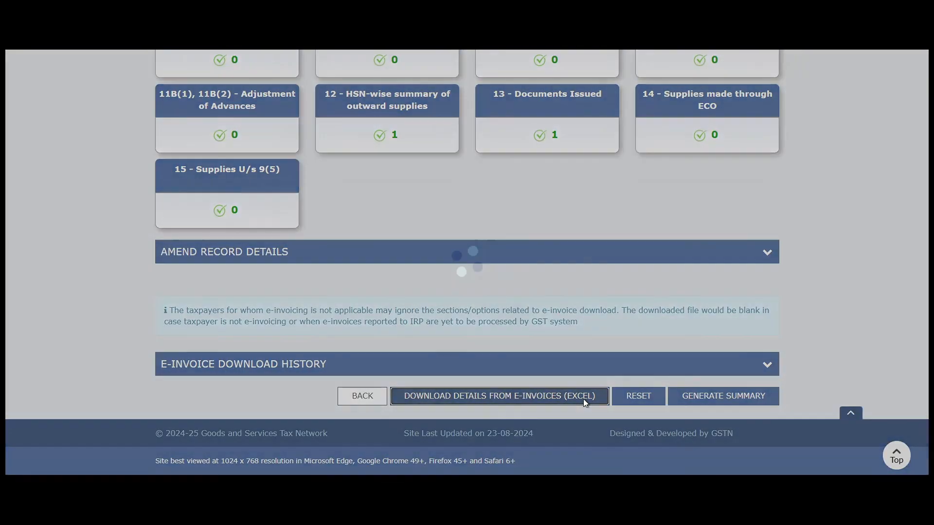
pyautogui.scroll(3, 472, 270)
pyautogui.scroll(-3, 475, 275)
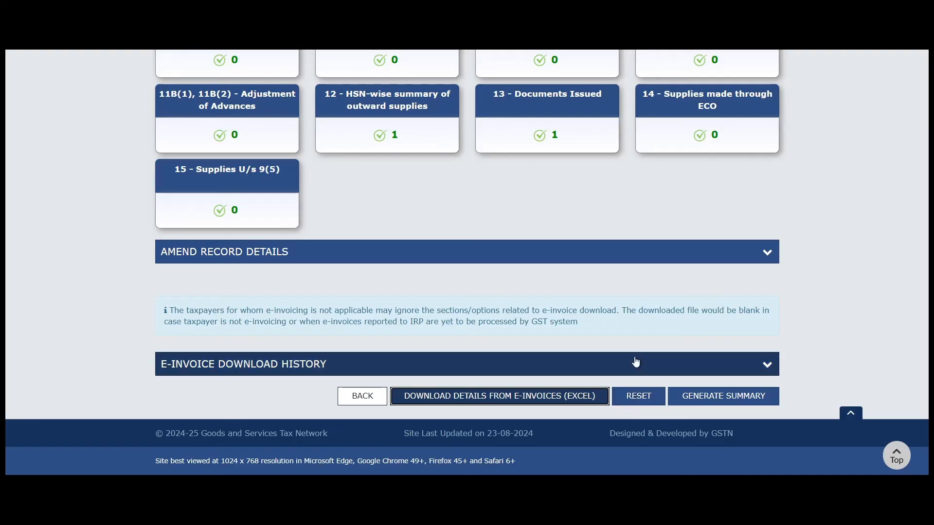
pyautogui.scroll(3, 466, 252)
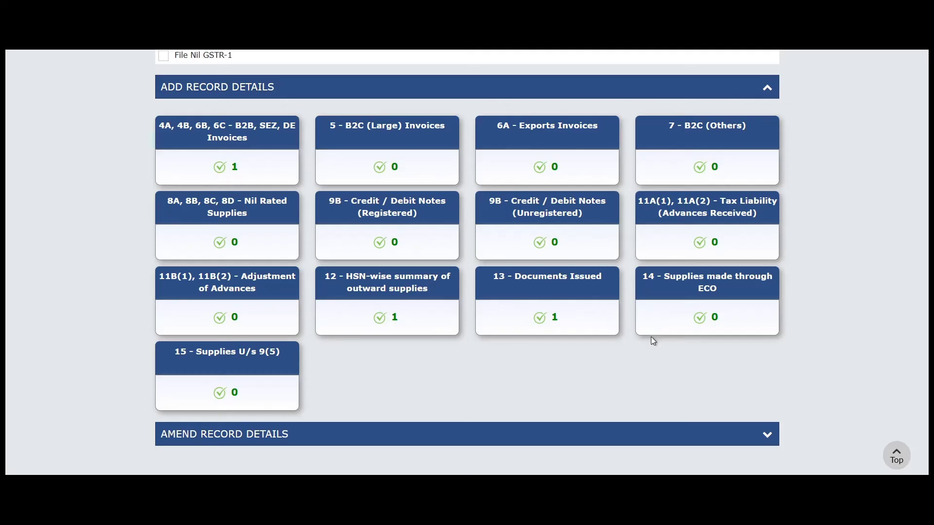
pyautogui.scroll(-4, 651, 336)
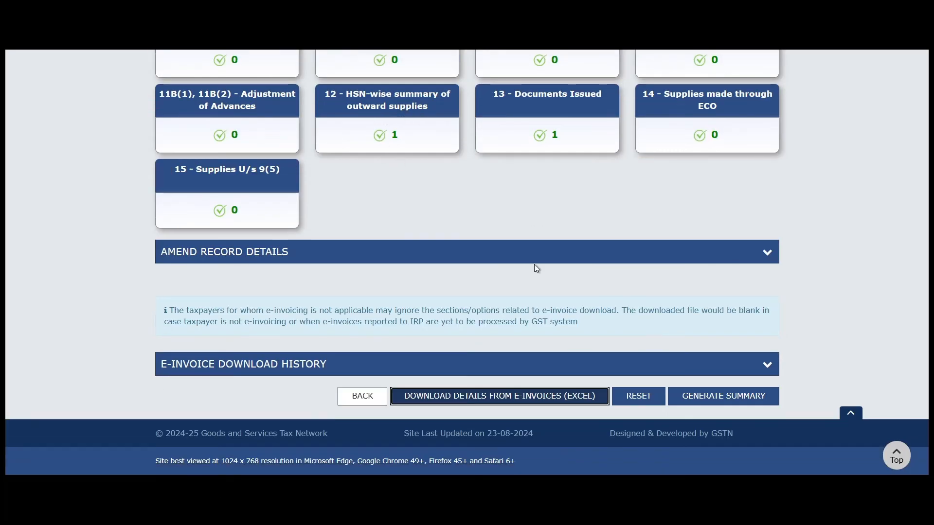
pyautogui.scroll(1, 535, 263)
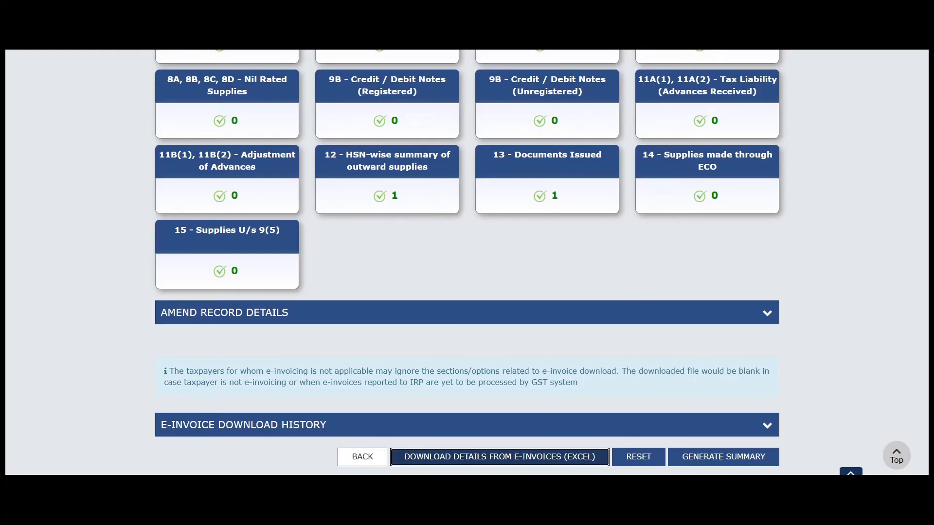
pyautogui.scroll(-1, 666, 365)
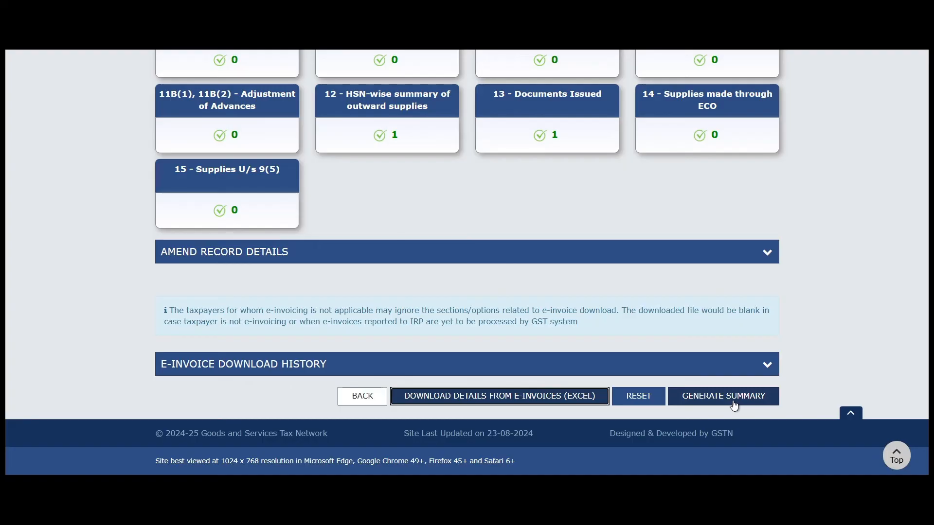
pyautogui.scroll(2, 449, 282)
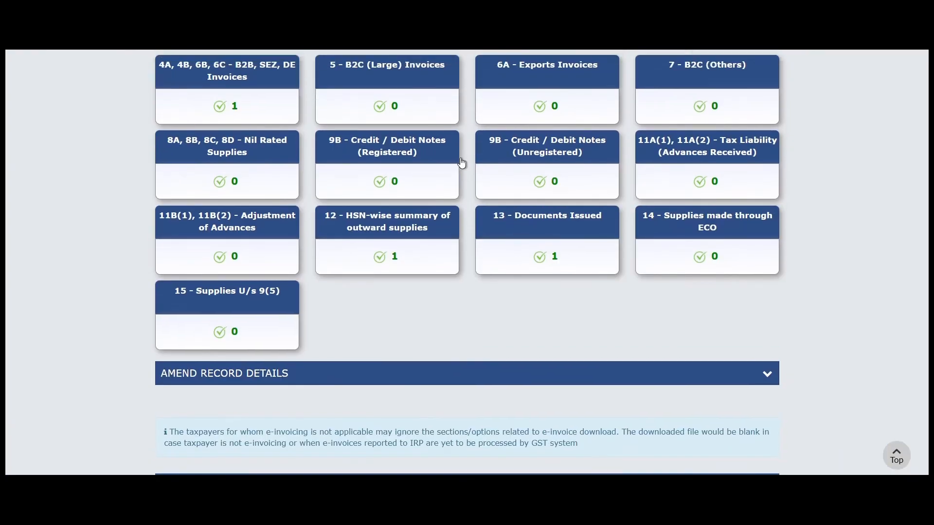
pyautogui.scroll(-2, 519, 346)
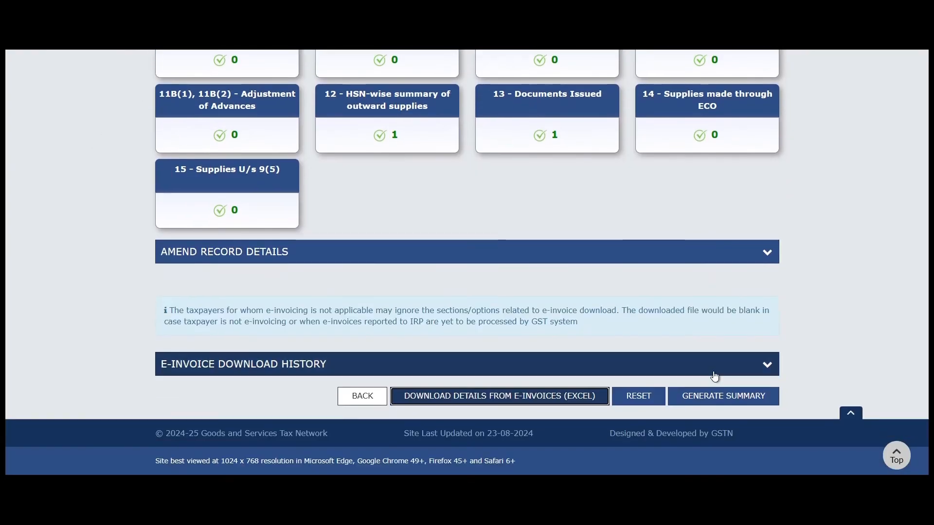
# - Generate the August GSTR-1 summary, refresh until Ready to File, and proceed to the consolidated summary
pyautogui.click(739, 405)
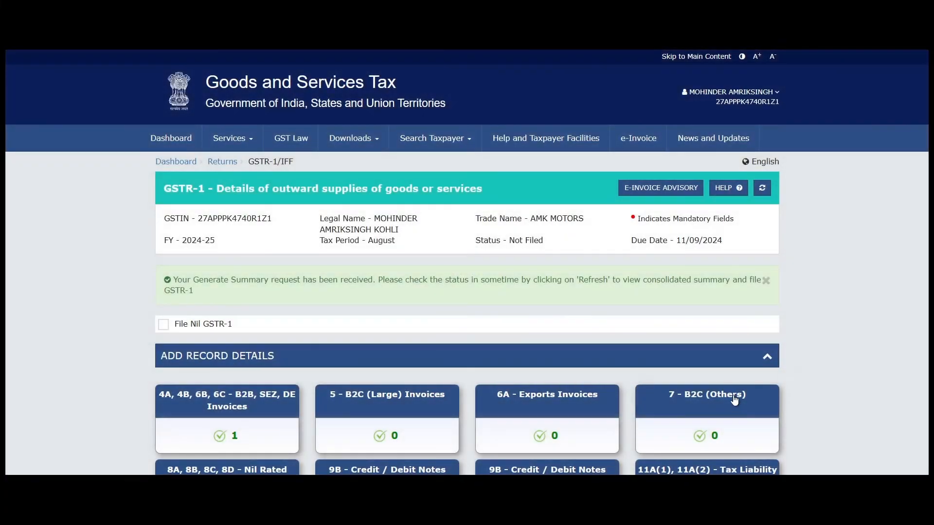
pyautogui.click(759, 195)
pyautogui.scroll(-8, 789, 332)
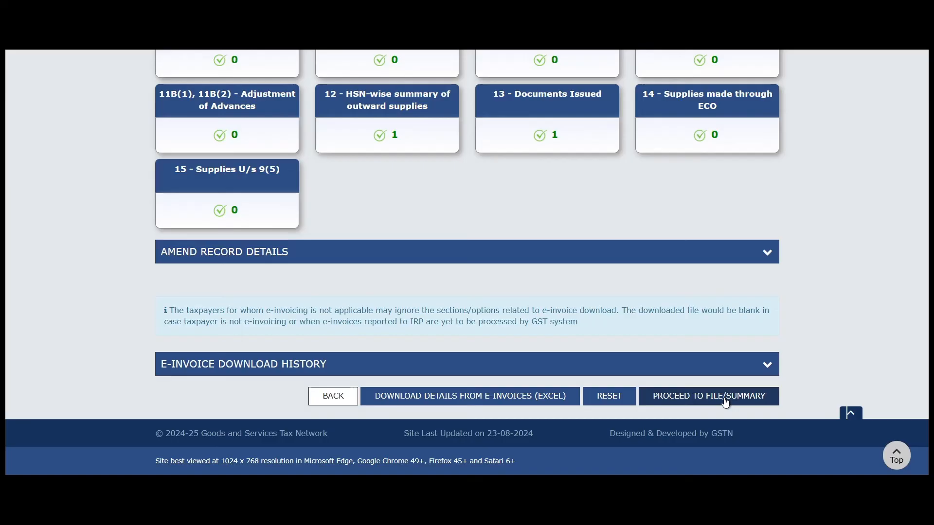
pyautogui.click(726, 398)
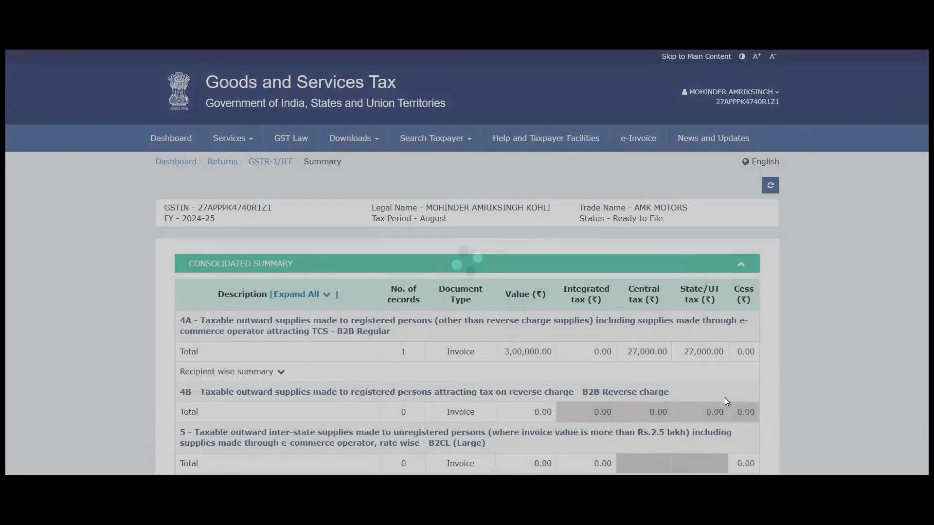
# - Review table 4A B2B Regular totals: 1 invoice, 3,00,000.00 value, 27,000.00 CGST and SGST
pyautogui.scroll(-2, 705, 390)
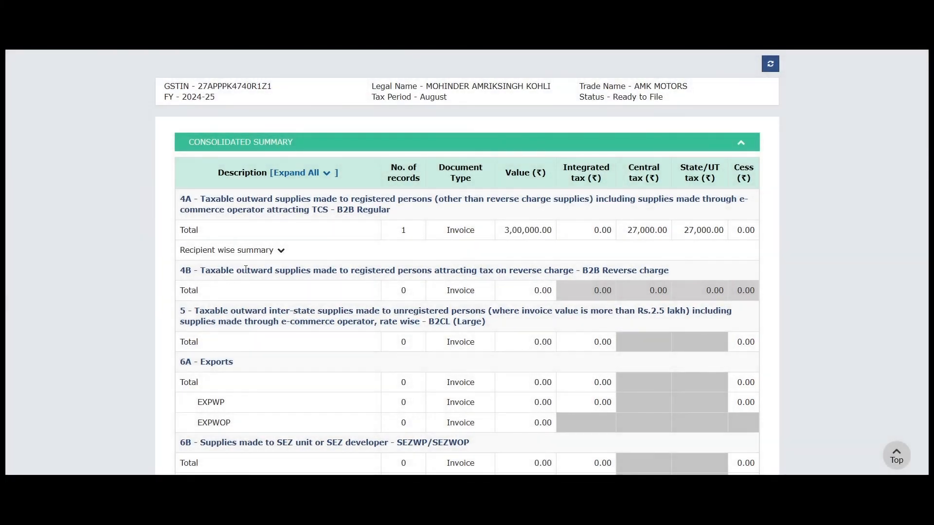
pyautogui.moveTo(489, 230); pyautogui.dragTo(746, 238)
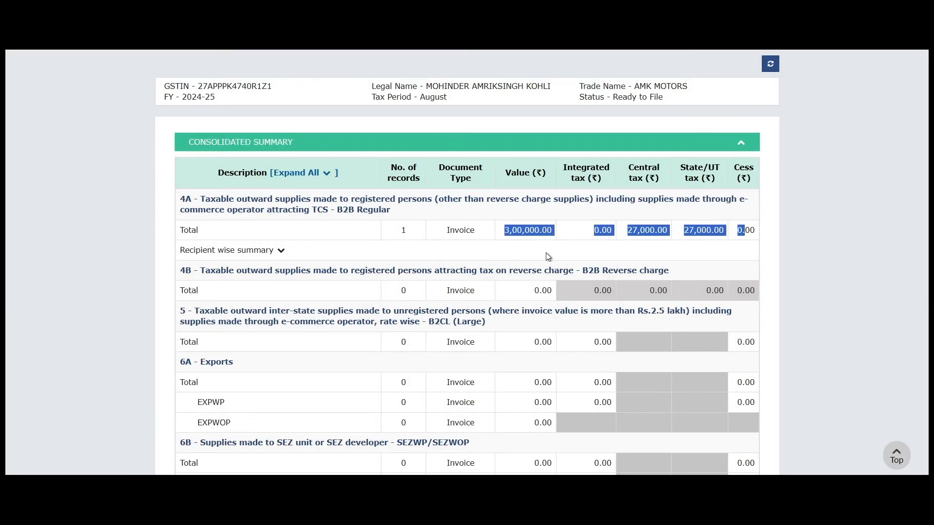
pyautogui.scroll(-1, 413, 236)
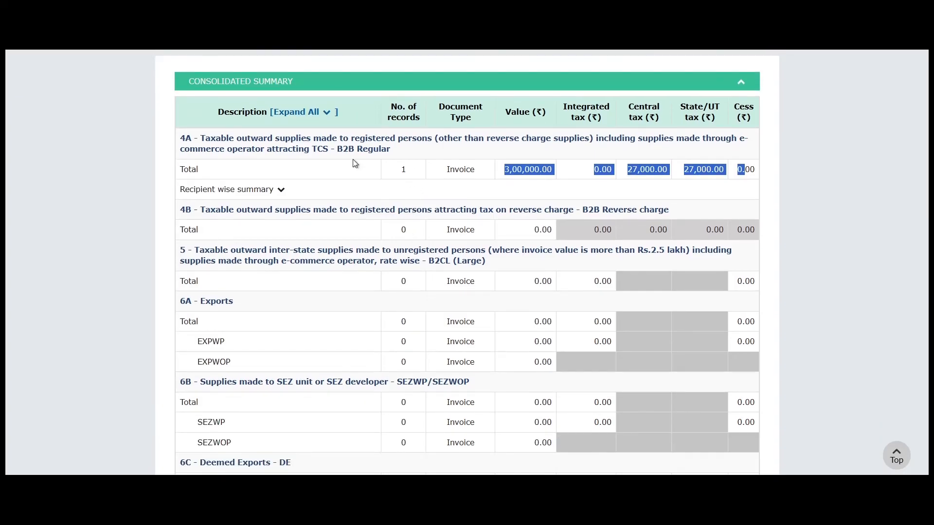
pyautogui.doubleClick(374, 153)
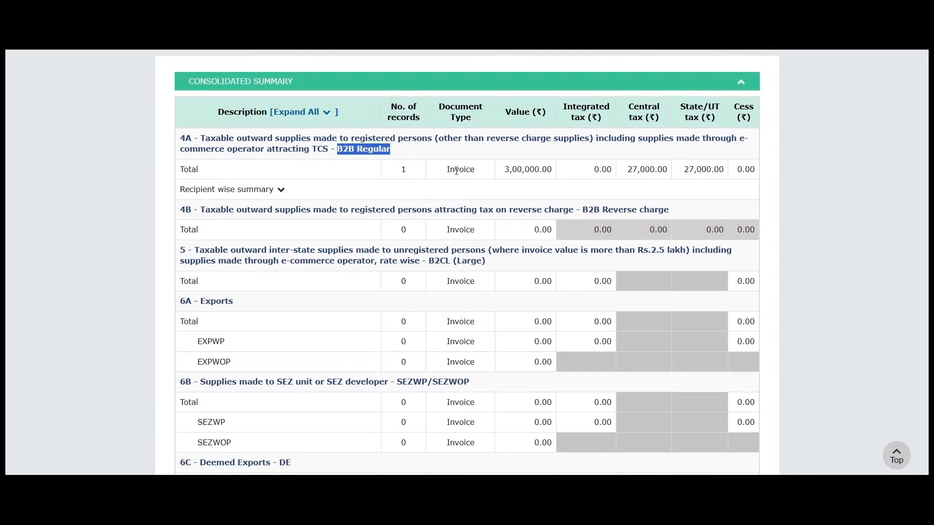
pyautogui.moveTo(393, 174); pyautogui.dragTo(466, 170)
pyautogui.scroll(-3, 440, 295)
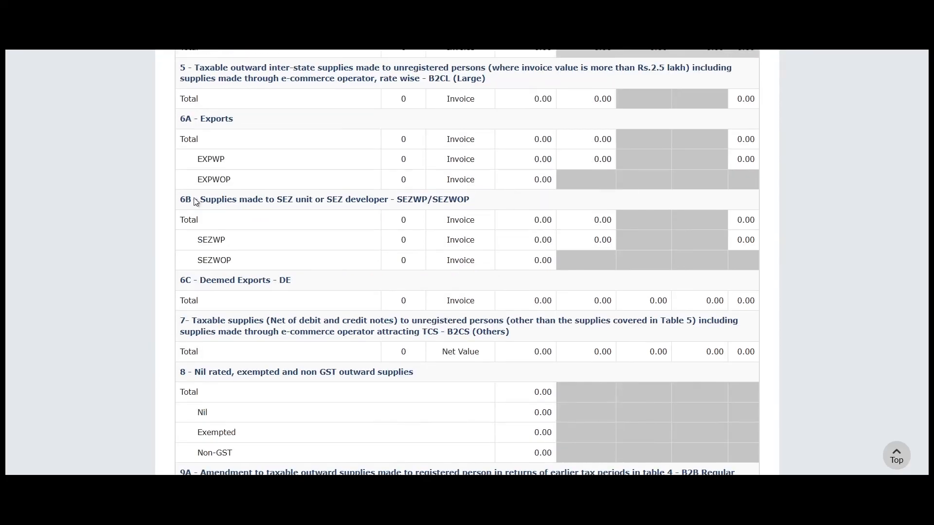
pyautogui.scroll(-3, 440, 295)
pyautogui.moveTo(194, 189); pyautogui.dragTo(444, 214)
pyautogui.scroll(-10, 493, 232)
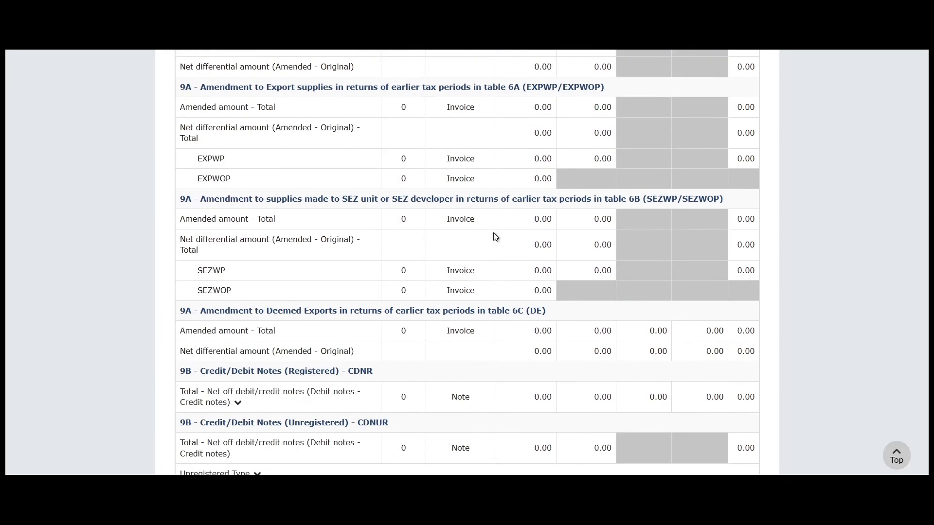
pyautogui.scroll(-13, 493, 233)
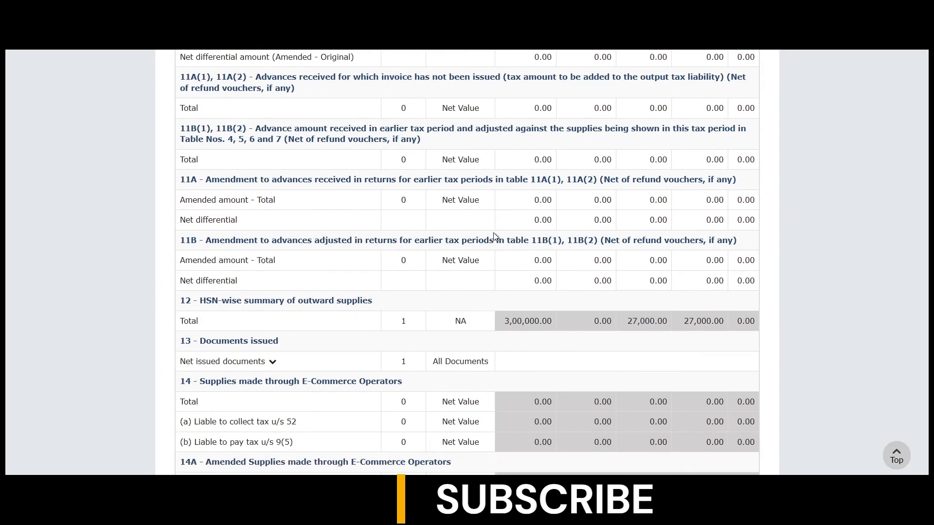
pyautogui.scroll(-9, 493, 236)
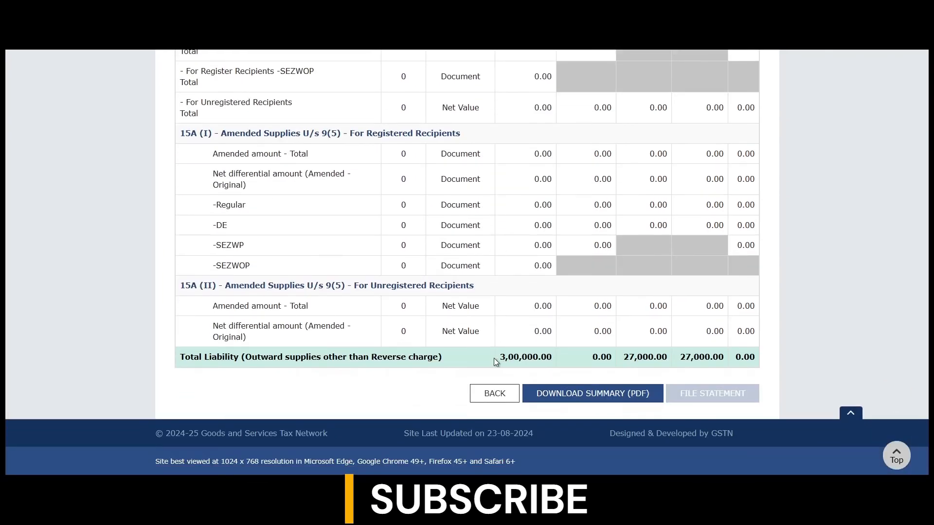
pyautogui.scroll(11, 480, 288)
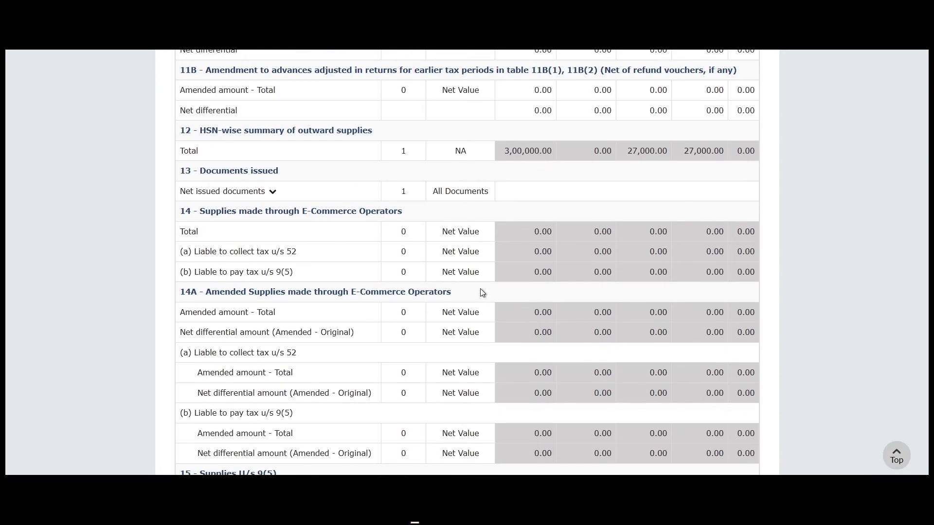
pyautogui.scroll(4, 481, 288)
# - Check the HSN-wise summary amounts and Total Liability of 3,00,000.00 with 27,000.00 each CGST/SGST
pyautogui.moveTo(199, 313); pyautogui.dragTo(372, 314)
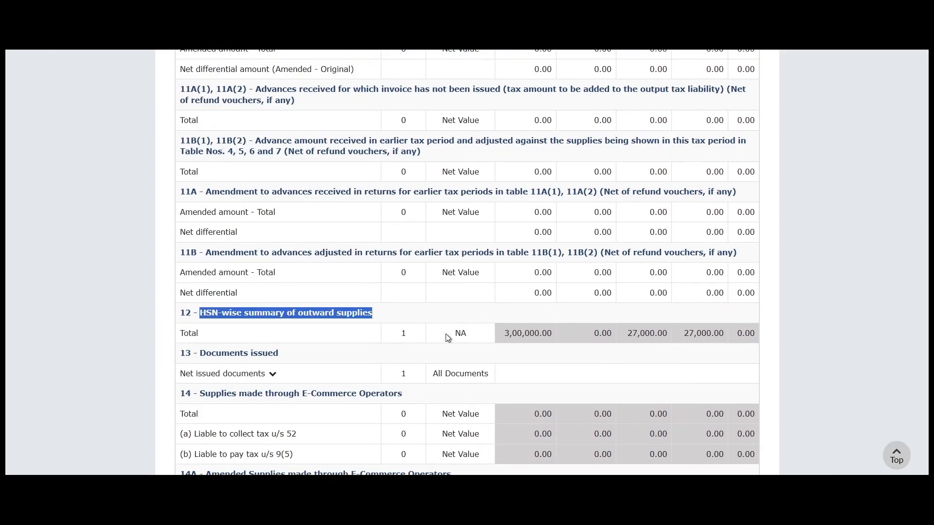
pyautogui.moveTo(499, 334); pyautogui.dragTo(750, 334)
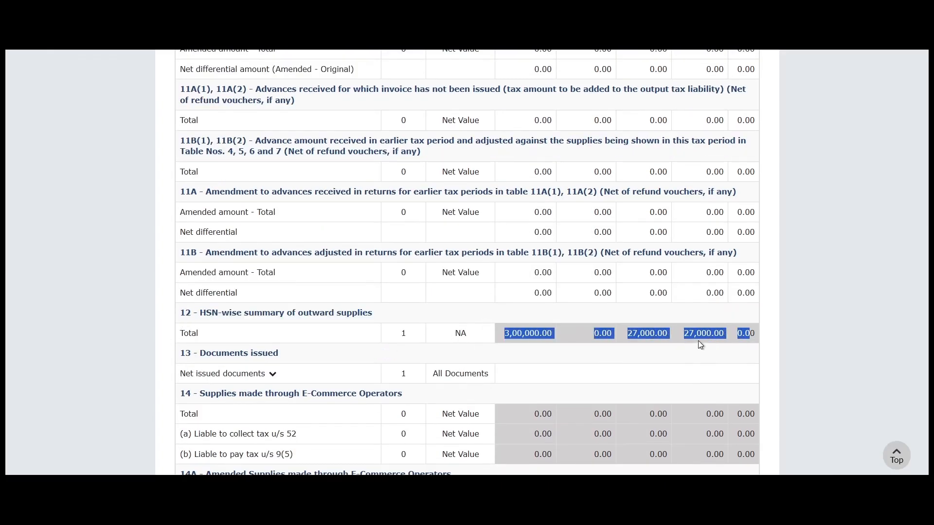
pyautogui.click(556, 333)
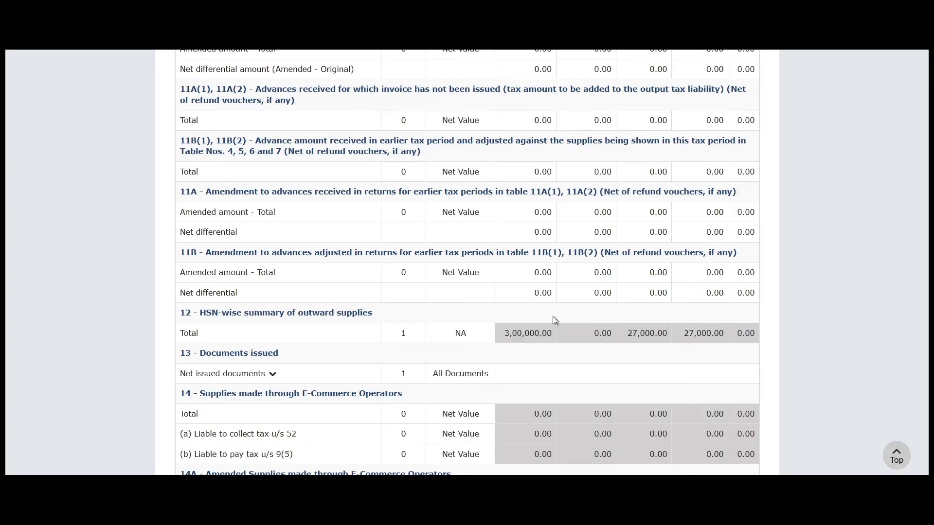
pyautogui.scroll(-10, 601, 326)
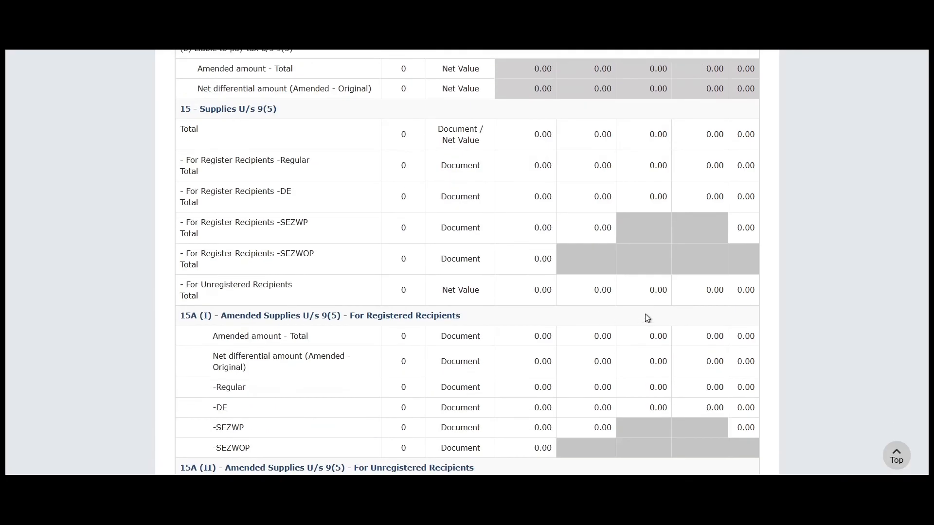
pyautogui.scroll(-3, 609, 289)
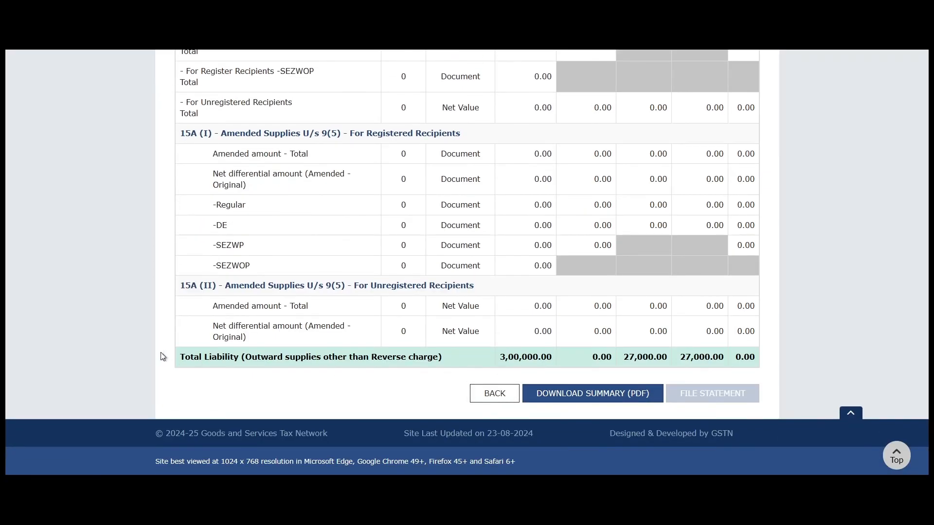
pyautogui.moveTo(183, 356); pyautogui.dragTo(696, 361)
pyautogui.click(579, 365)
pyautogui.click(729, 363)
pyautogui.scroll(15, 905, 194)
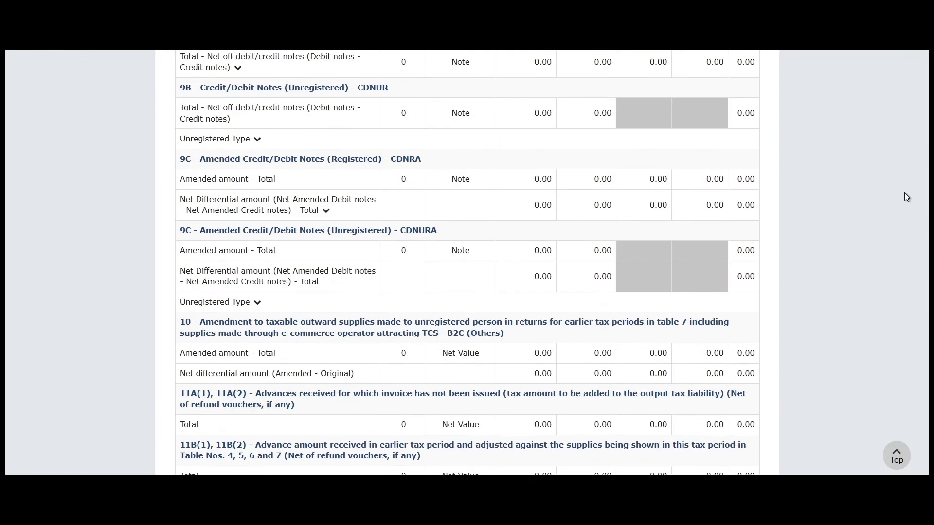
pyautogui.scroll(10, 904, 193)
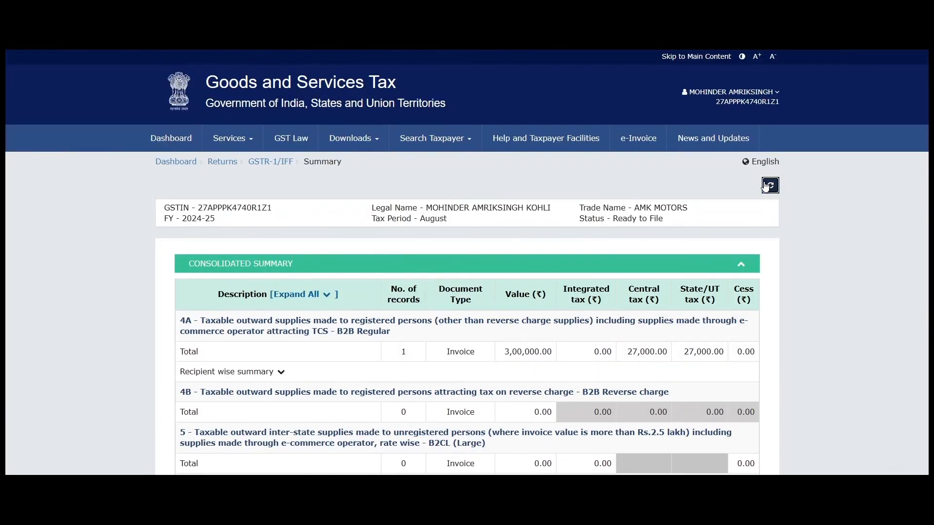
pyautogui.click(766, 187)
pyautogui.scroll(-10, 812, 259)
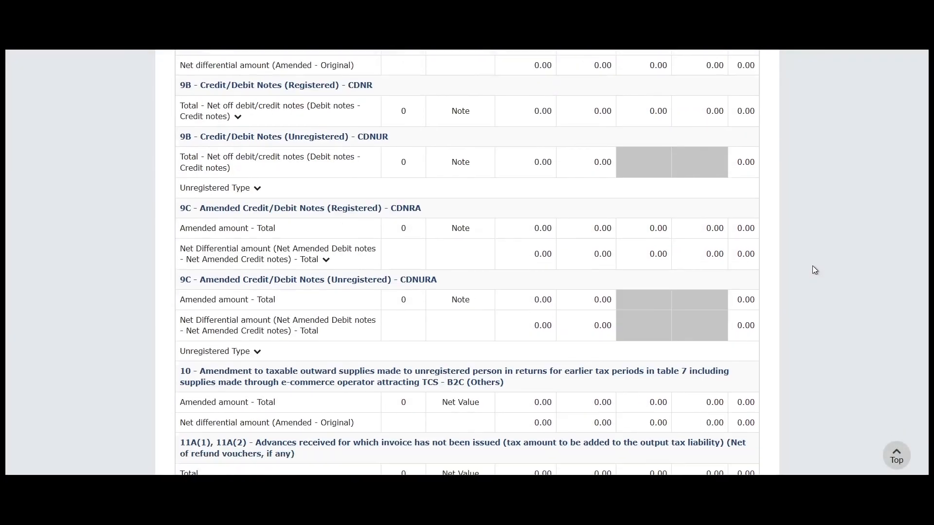
pyautogui.scroll(-10, 813, 266)
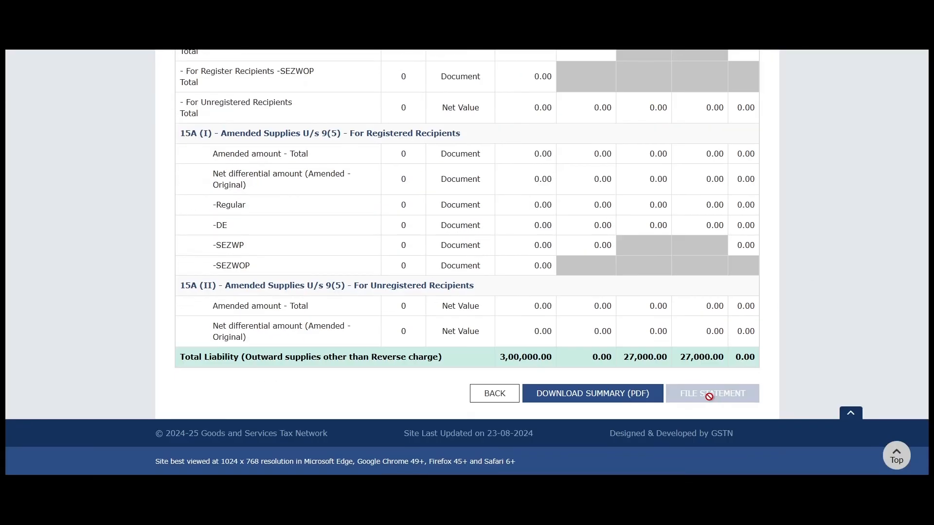